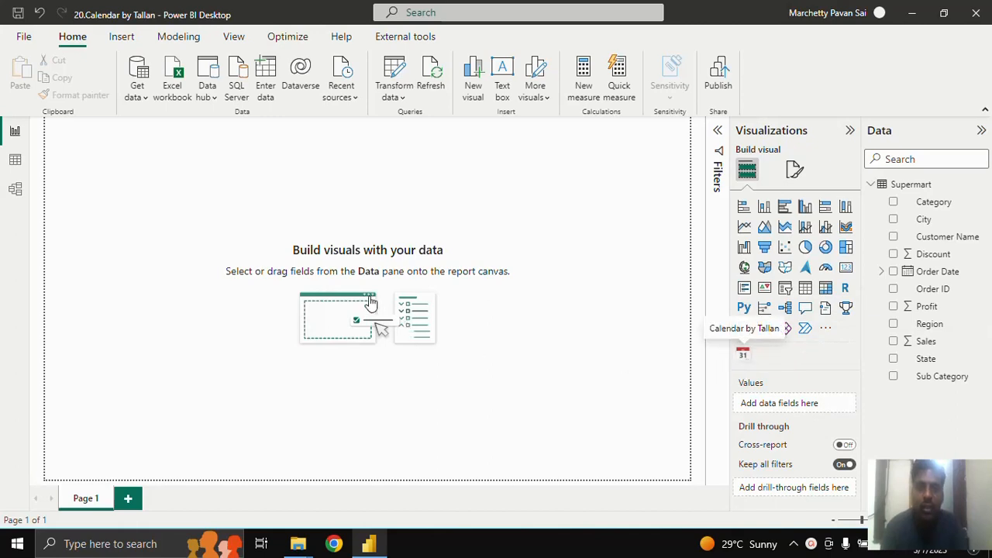
Add a Calendar by Tallan visual to the report page and enlarge it to cover much of the canvas's left half
left_click(742, 361)
left_click(828, 333)
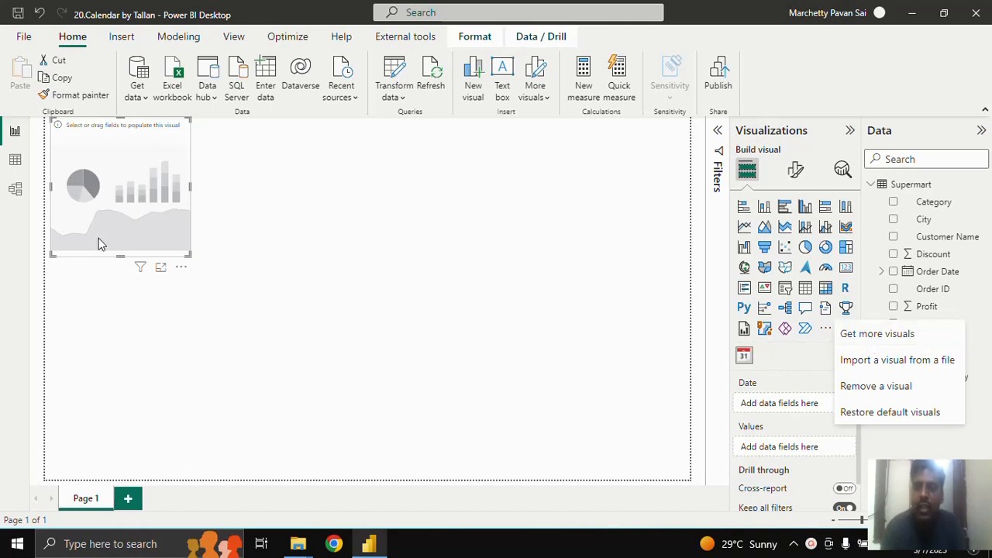
left_click(184, 241)
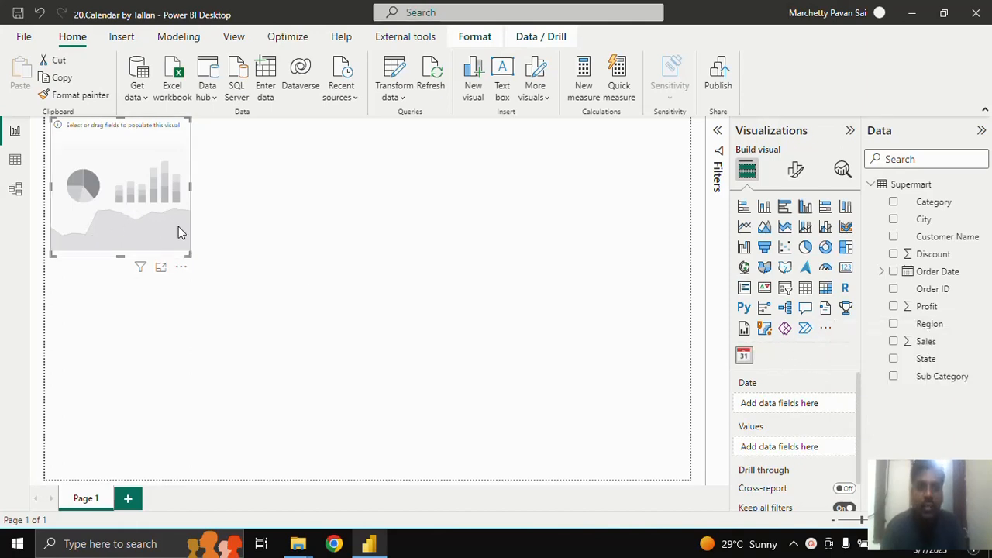
left_click_drag(178, 227, 210, 259)
left_click_drag(231, 296, 384, 404)
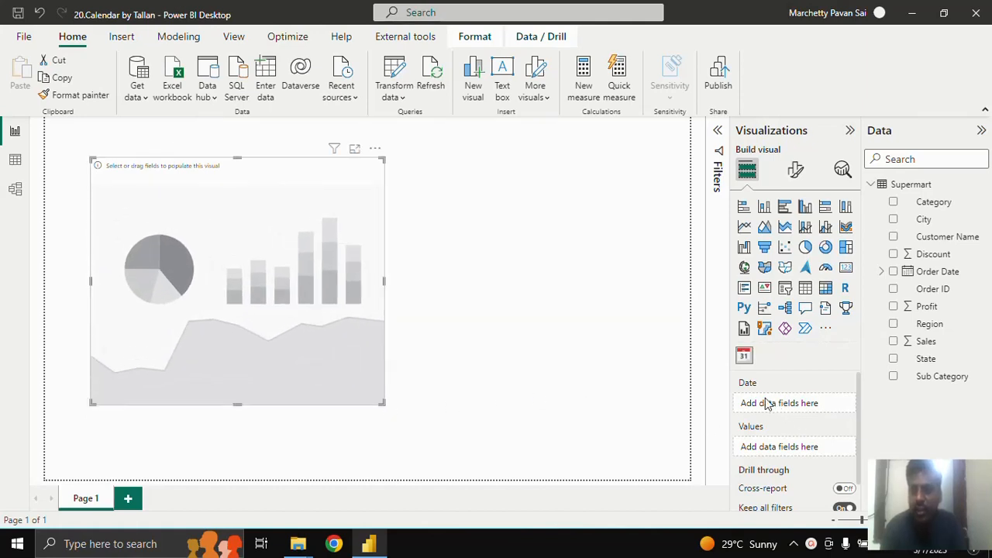
Assign Order Date to the calendar visual's Date field and Sales to its Values
left_click(895, 274)
scroll(808, 450, "down", 1)
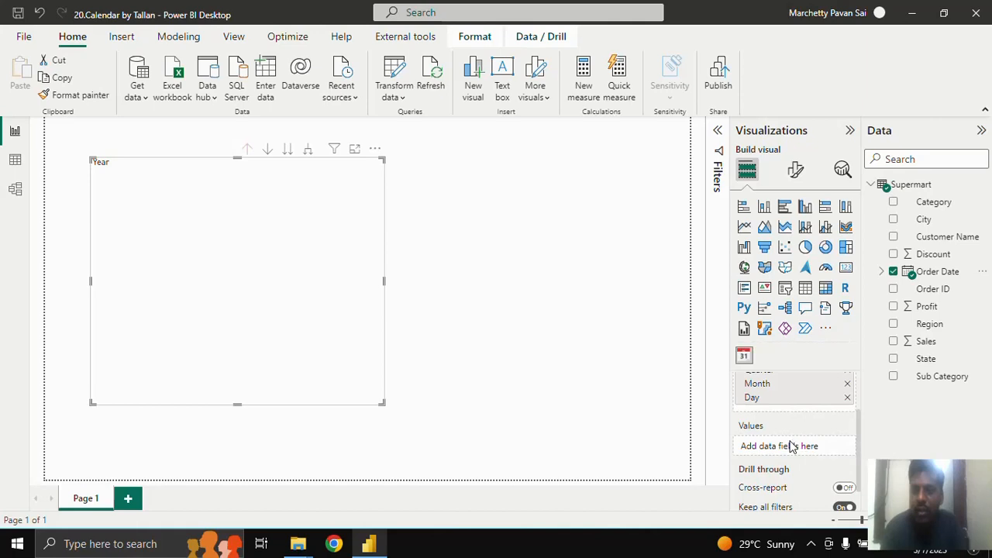
left_click_drag(929, 349, 801, 452)
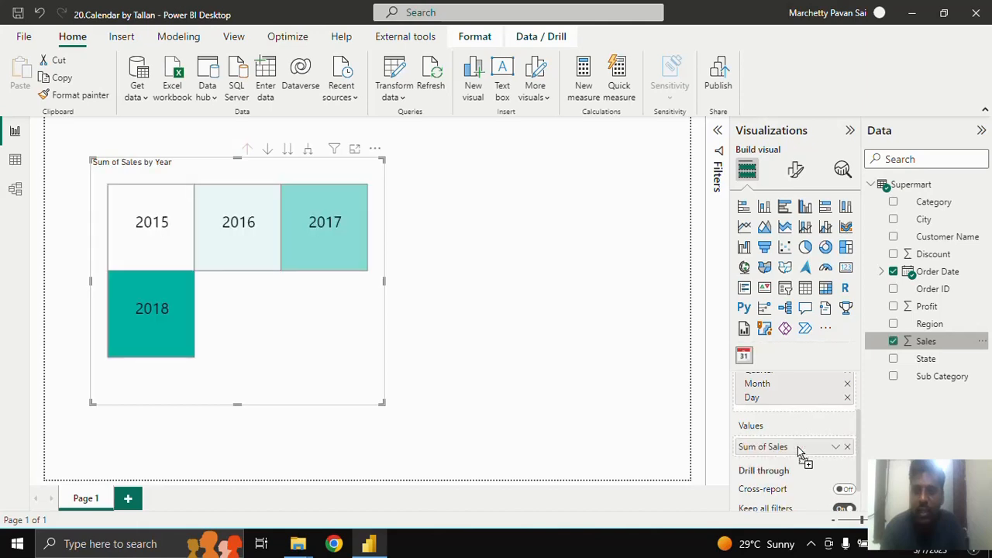
scroll(845, 429, "up", 2)
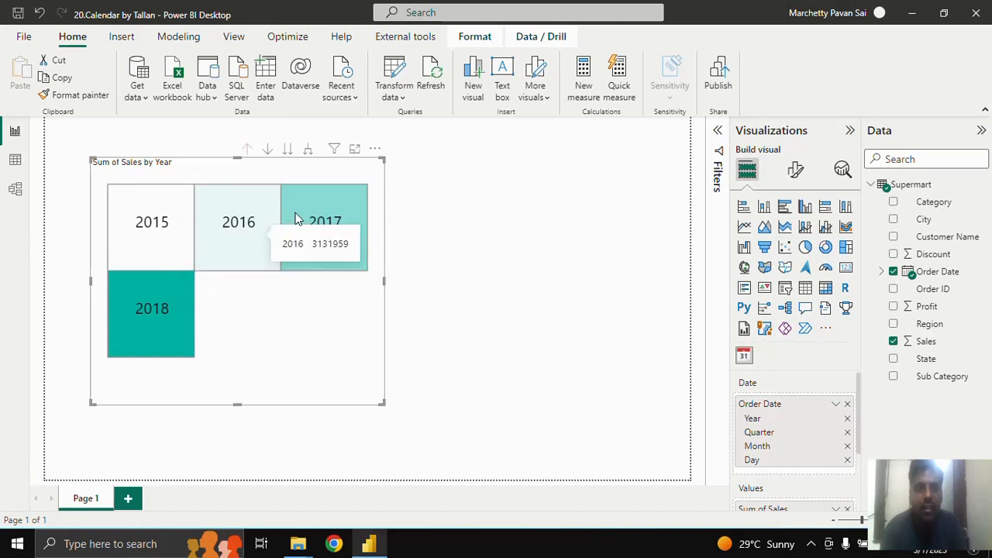
Expand the calendar visual down to the quarter level, enlarge it slightly and look through the quarters
left_click(308, 152)
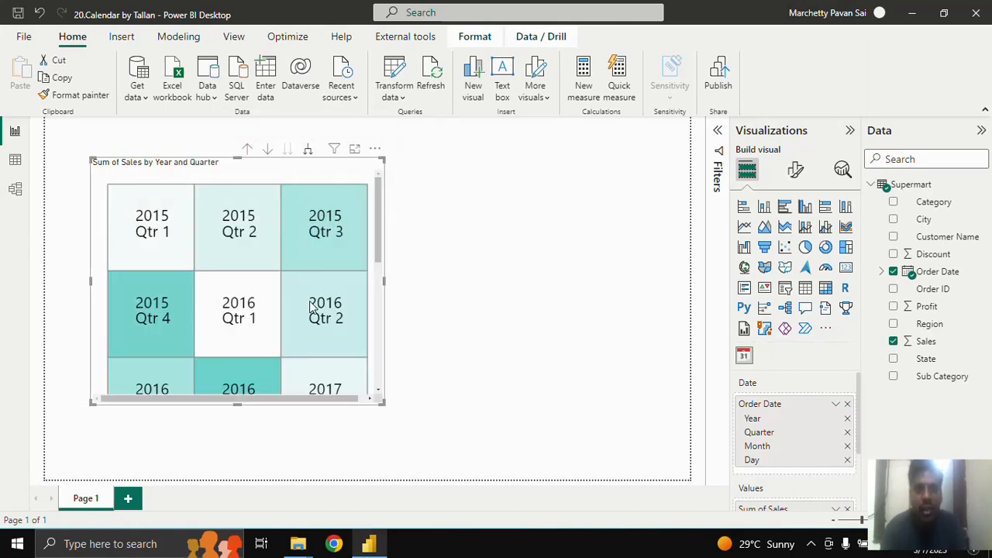
scroll(310, 307, "down", 3)
scroll(303, 314, "down", 3)
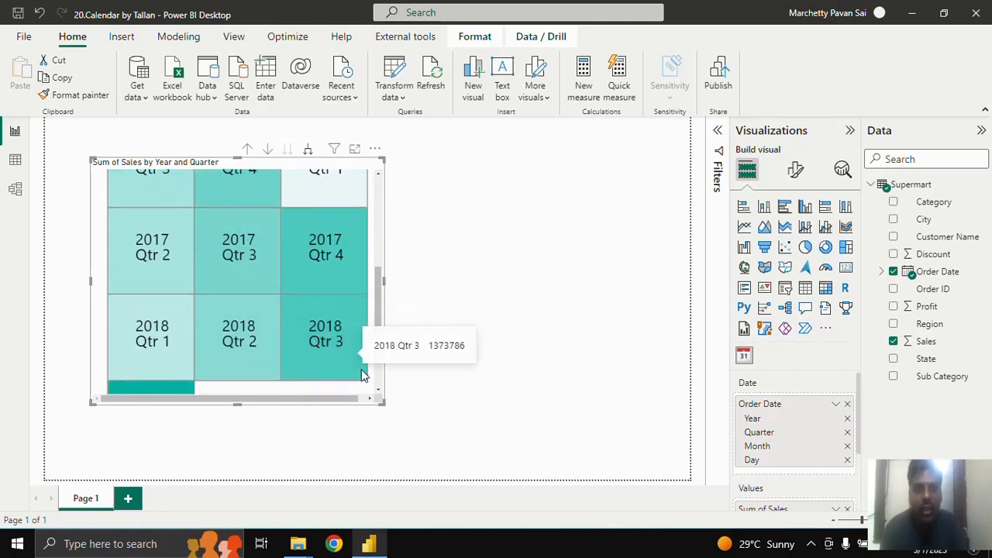
left_click_drag(380, 403, 425, 429)
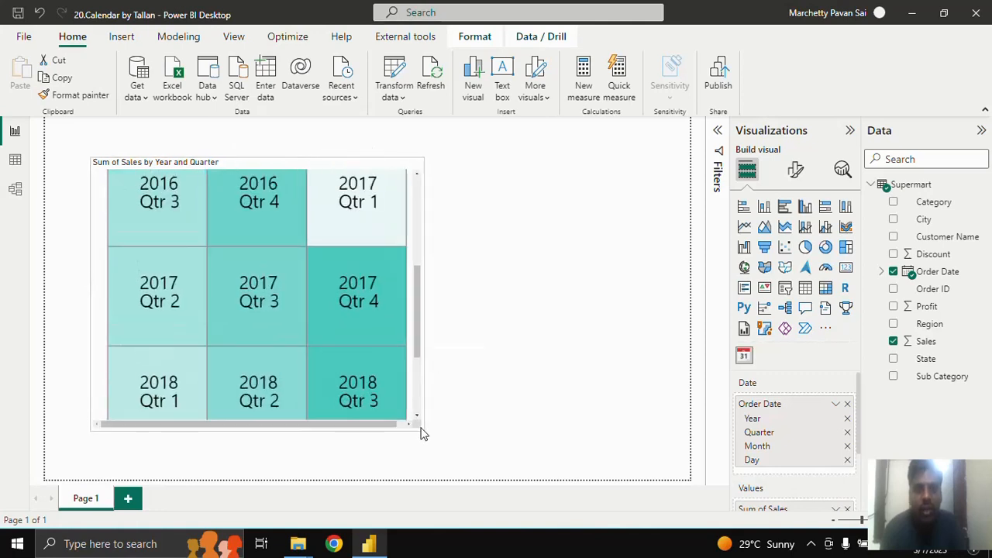
scroll(313, 320, "down", 5)
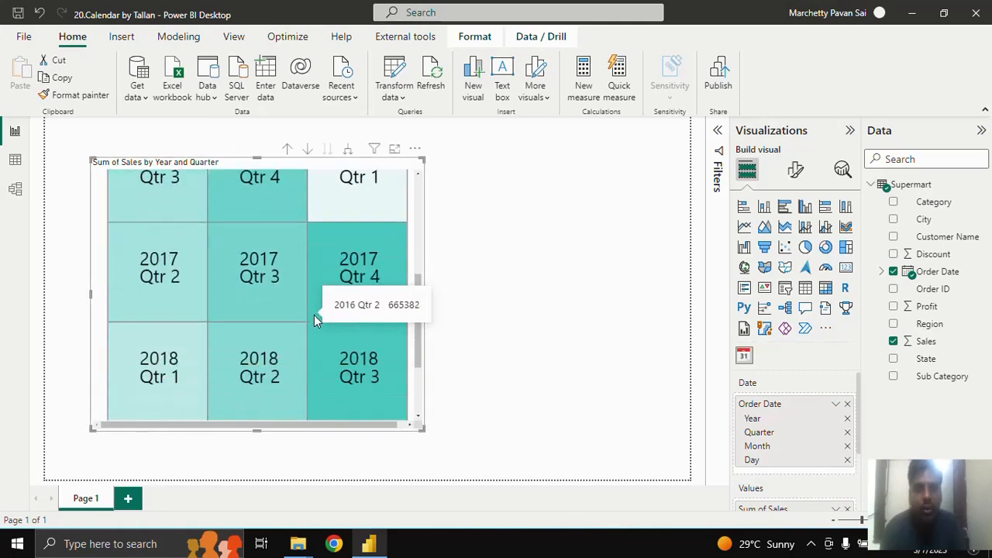
scroll(313, 318, "up", 5)
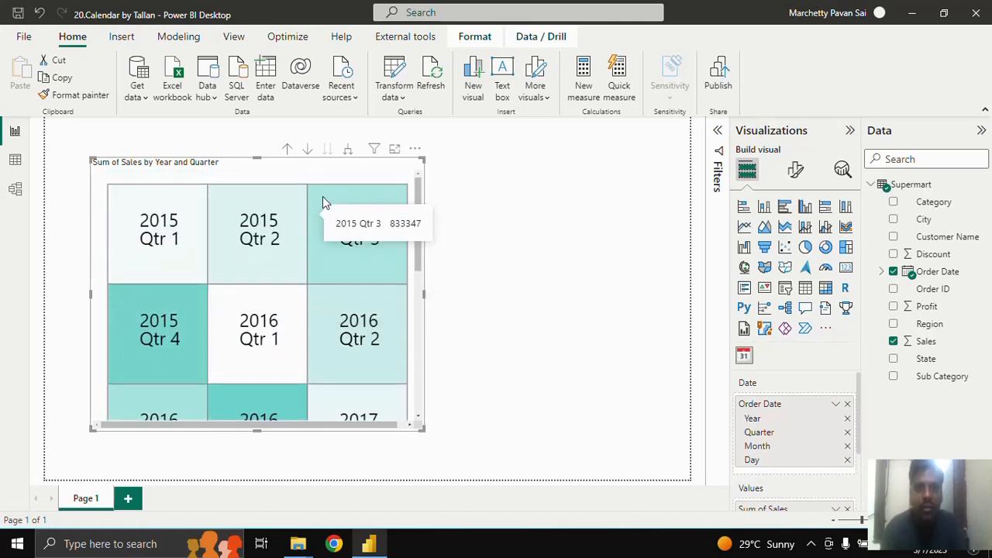
Expand the calendar visual to the month level and inspect the months on the page and in focus mode
left_click(348, 148)
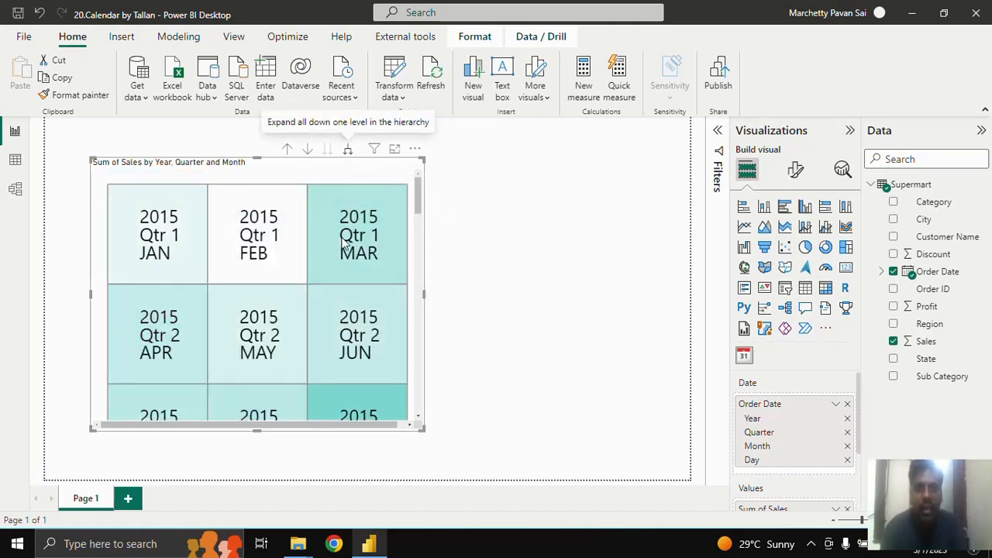
scroll(346, 290, "down", 7)
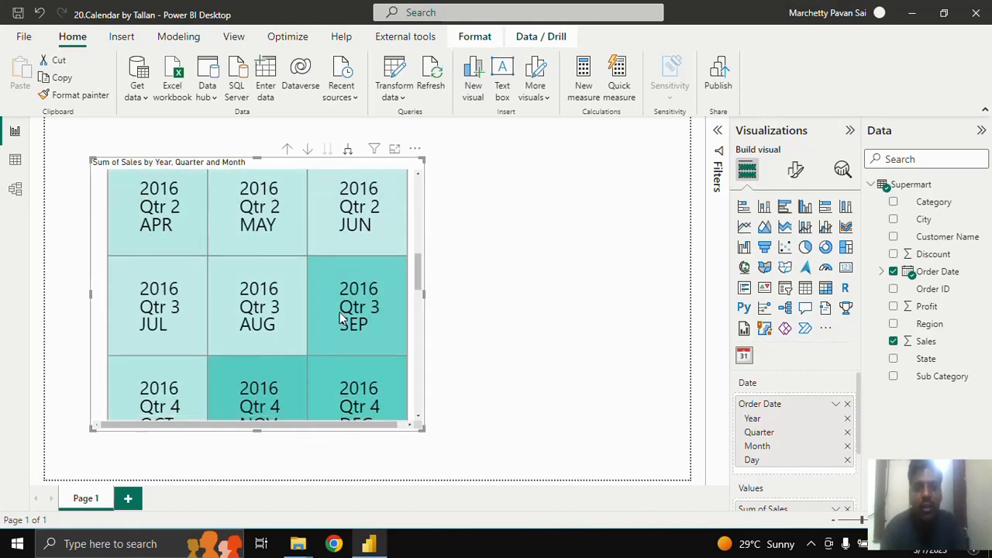
scroll(339, 330, "down", 2)
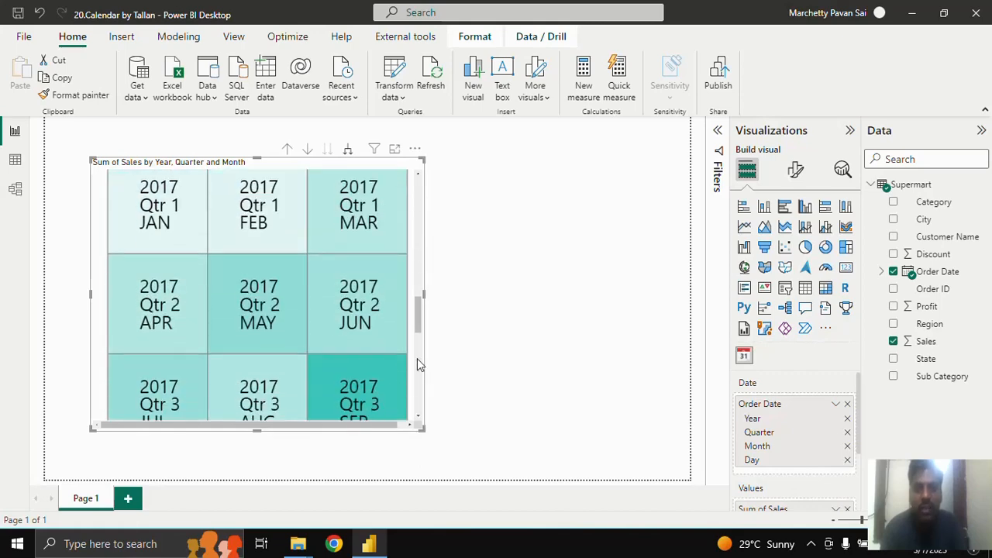
left_click(394, 148)
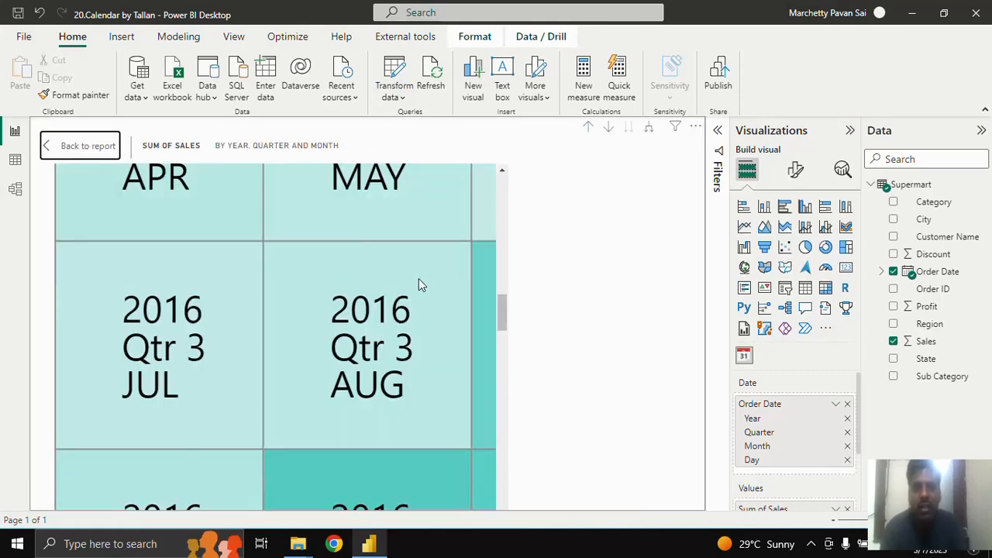
left_click(85, 146)
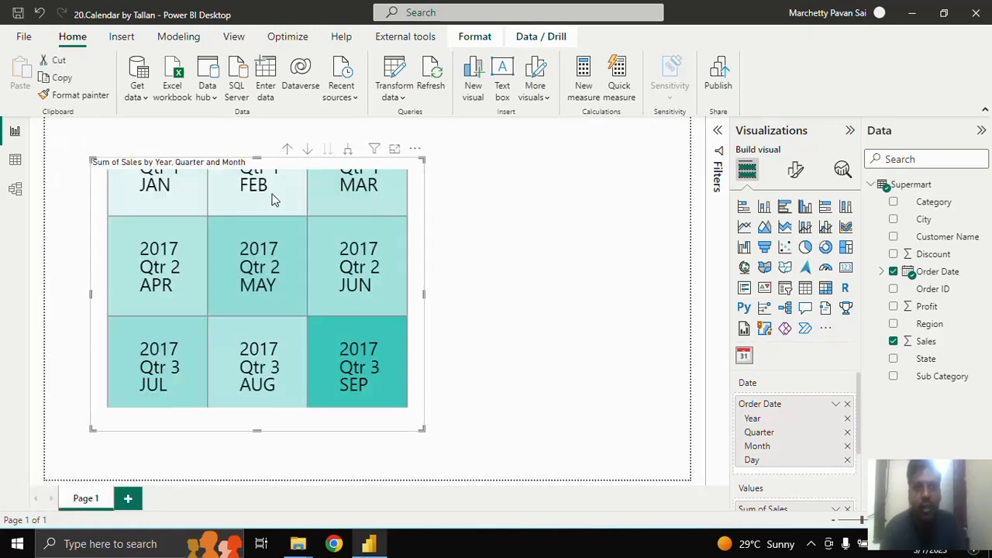
scroll(400, 247, "up", 5)
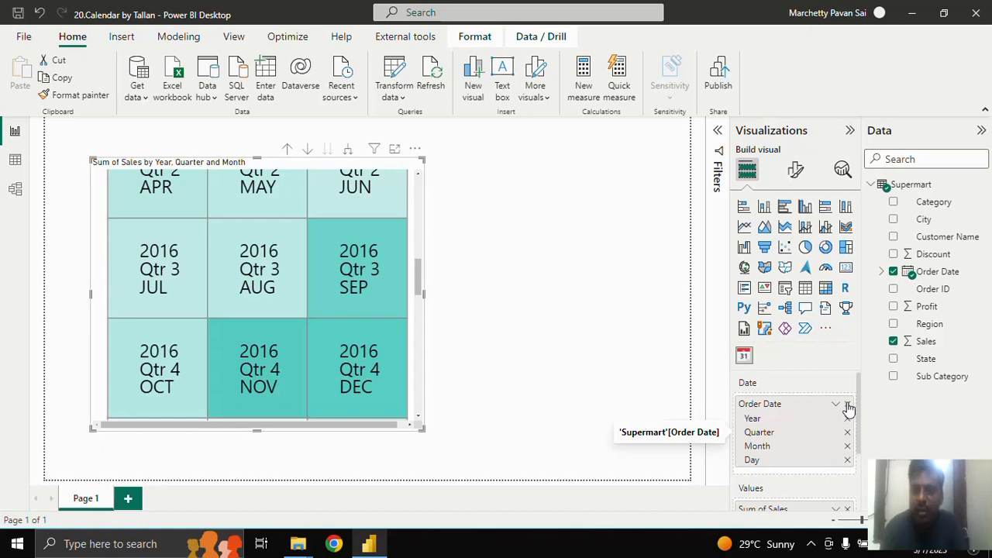
Switch the calendar's date field from the date hierarchy to plain Order Date and widen the visual to show the daily calendars
left_click(835, 407)
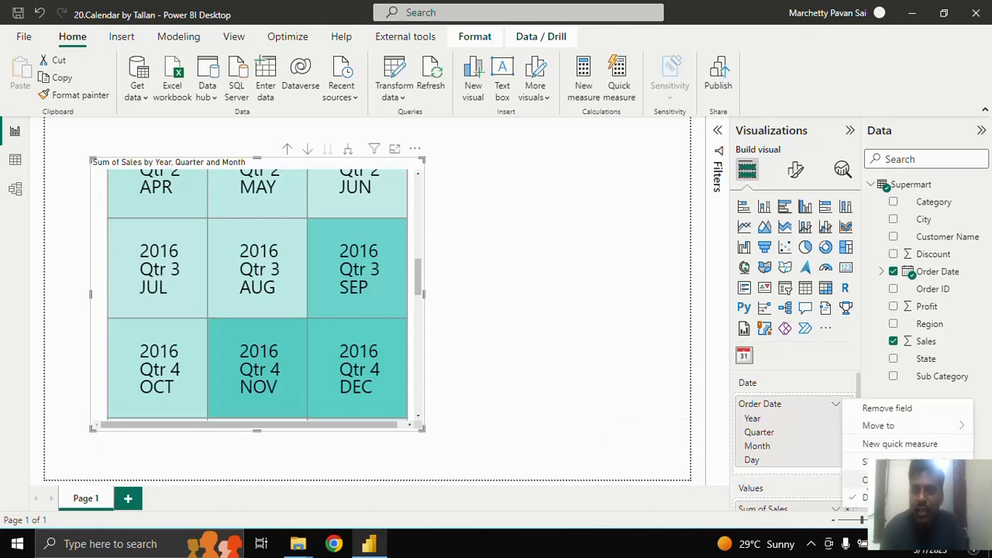
left_click(869, 480)
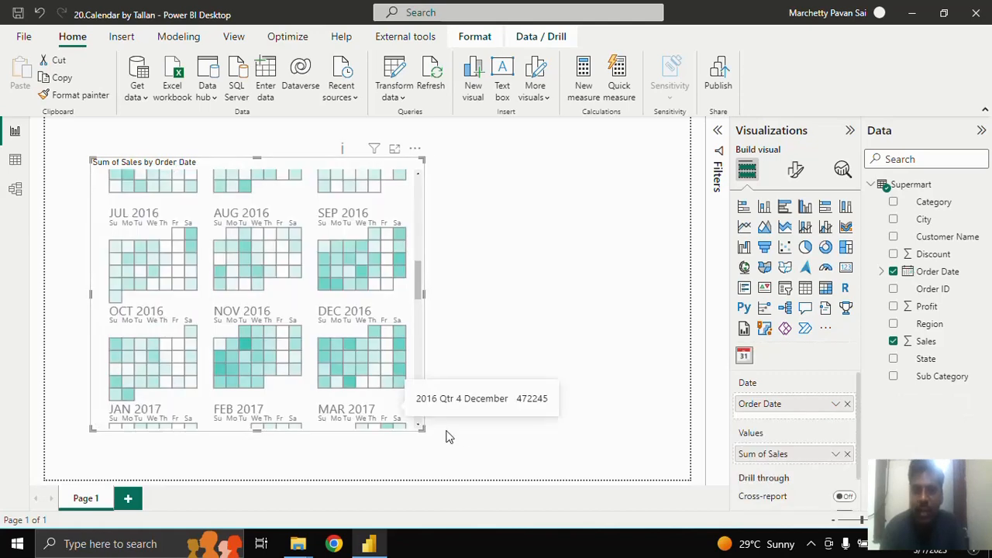
left_click_drag(422, 428, 552, 452)
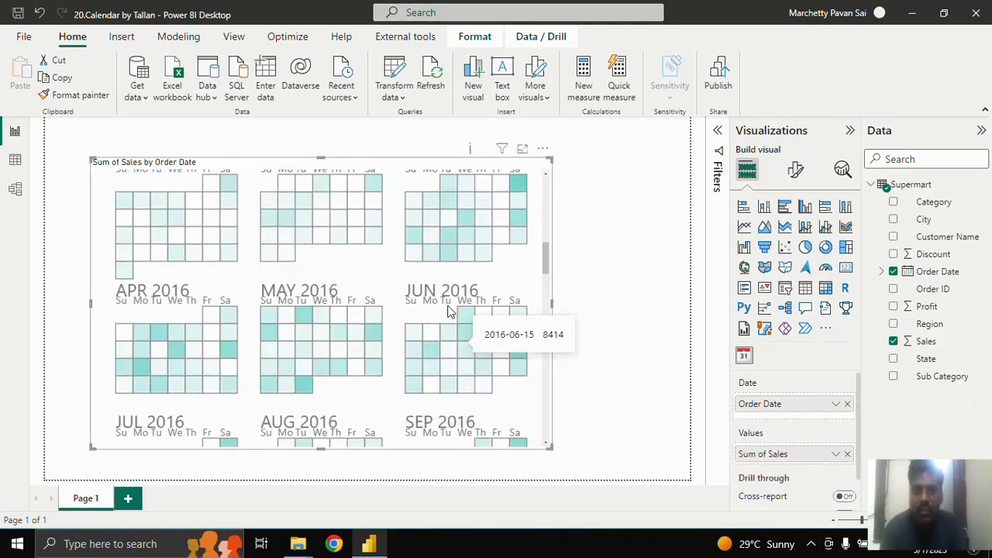
scroll(448, 310, "up", 5)
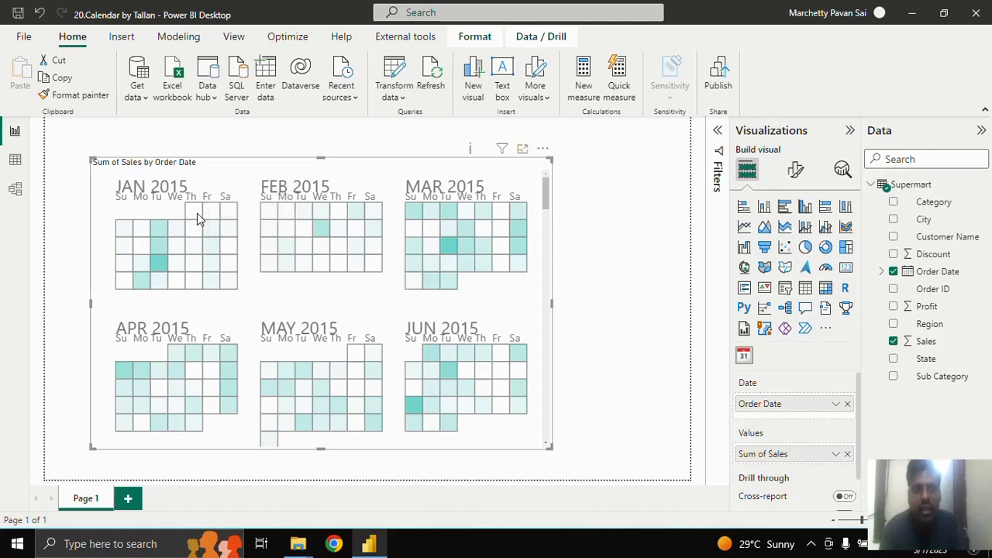
scroll(379, 324, "down", 5)
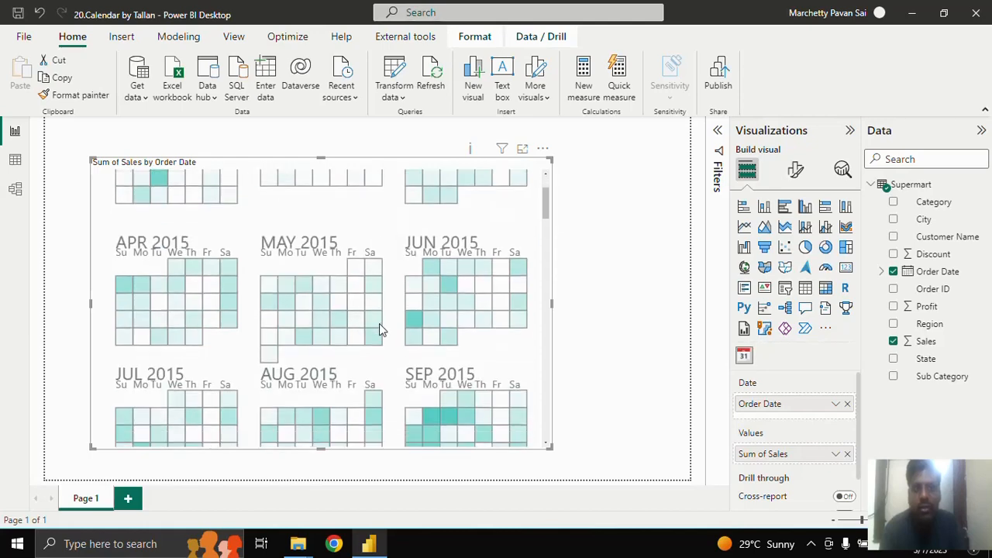
scroll(379, 329, "up", 2)
scroll(378, 329, "up", 3)
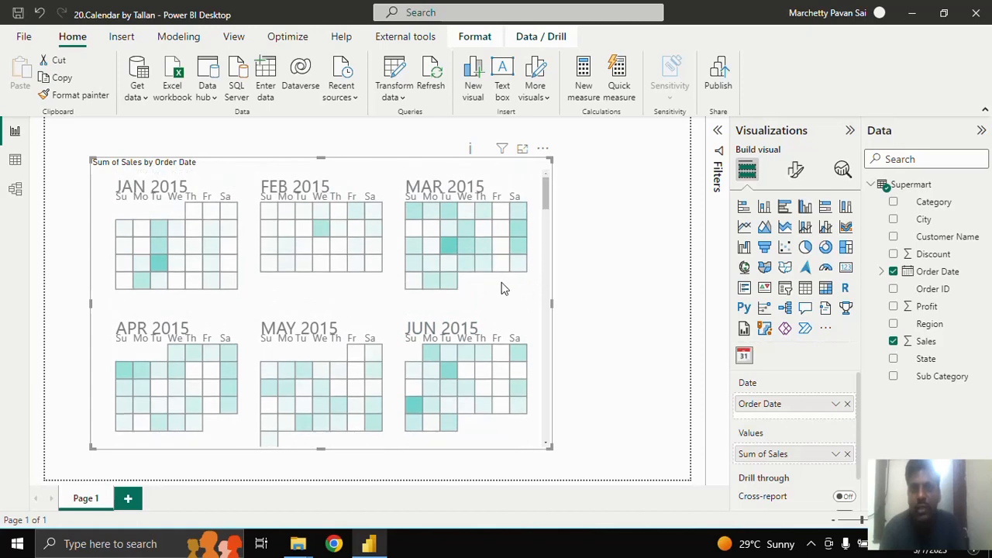
Add an Order Date slicer beside the calendar visual and shorten its height
left_click(597, 248)
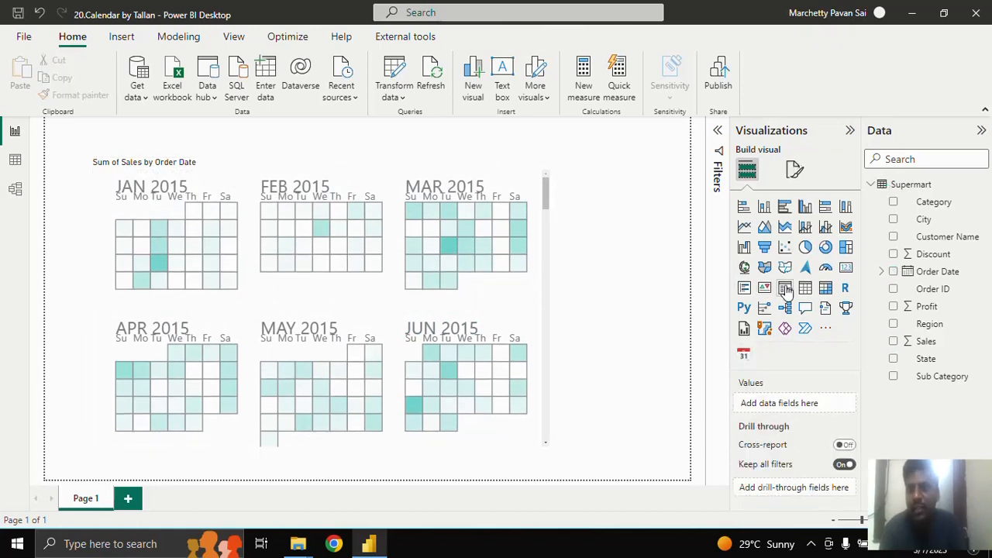
left_click(786, 289)
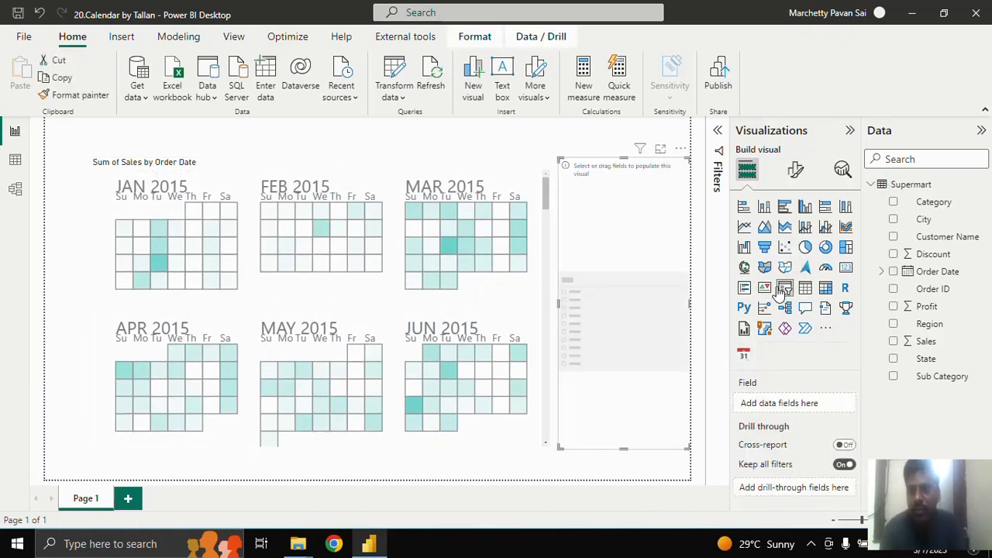
left_click(893, 271)
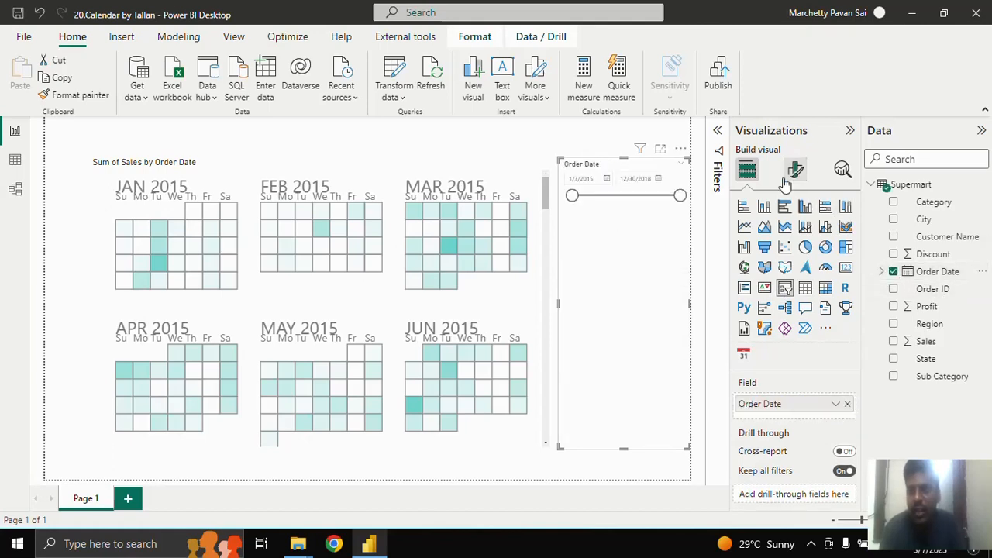
left_click_drag(625, 429, 628, 249)
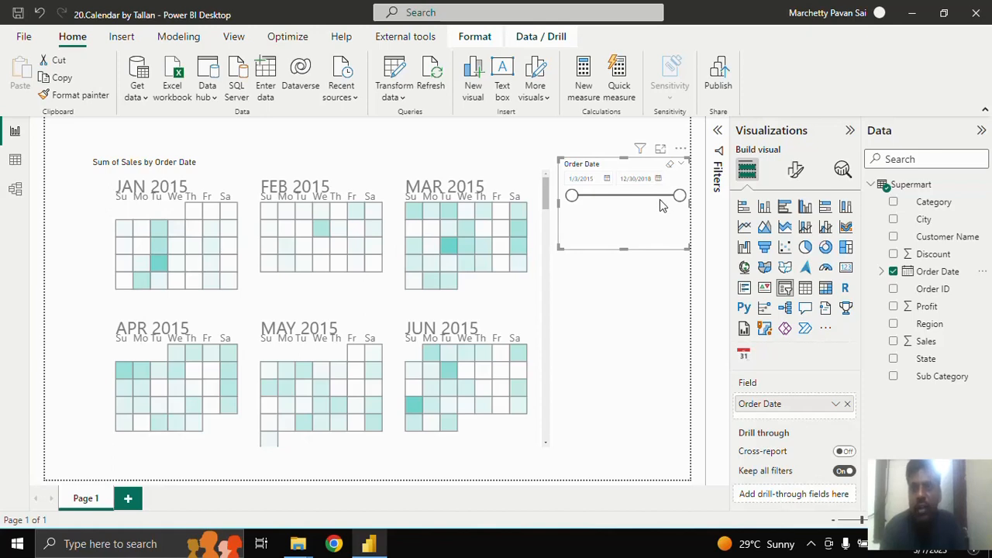
Filter the calendar with the Order Date slicer to the range 7/18/2015 to 11/6/2016
left_click_drag(679, 197, 585, 200)
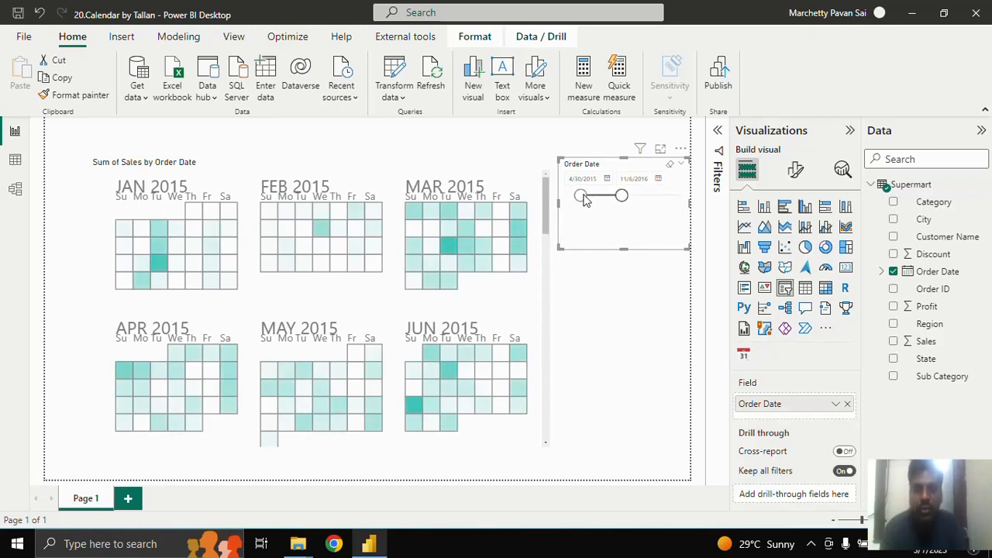
left_click(522, 307)
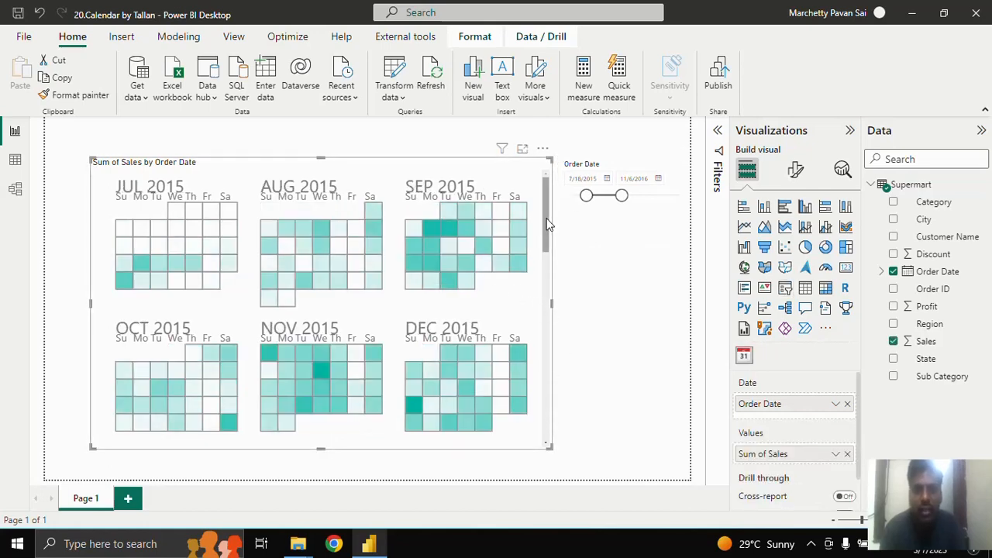
mouse_move(547, 223)
left_mouse_down()
mouse_move(551, 391)
mouse_move(551, 231)
left_mouse_up()
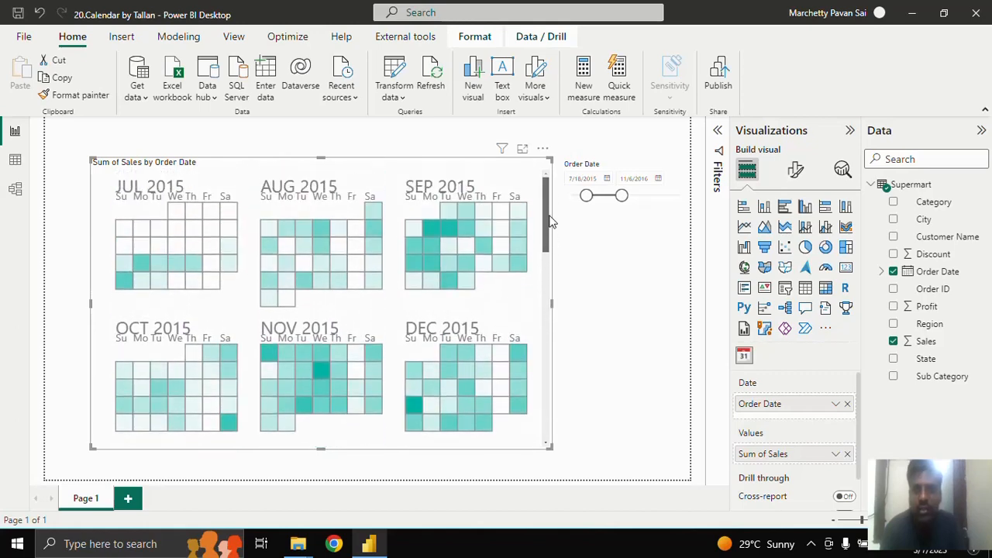
Move the calendar visual closer to the page's upper-left corner and shift the Order Date slicer slightly up and left beside it
left_click(619, 163)
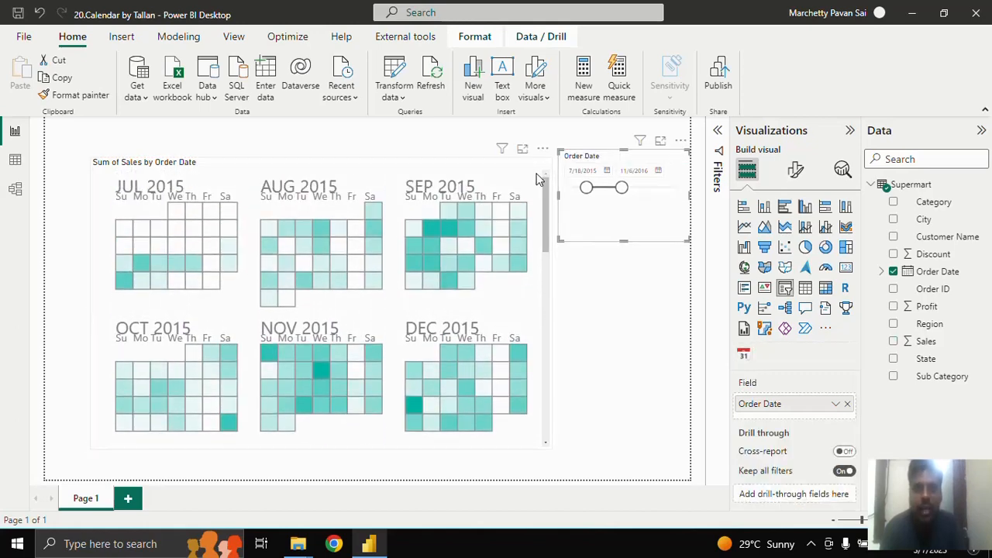
left_click_drag(490, 175, 462, 147)
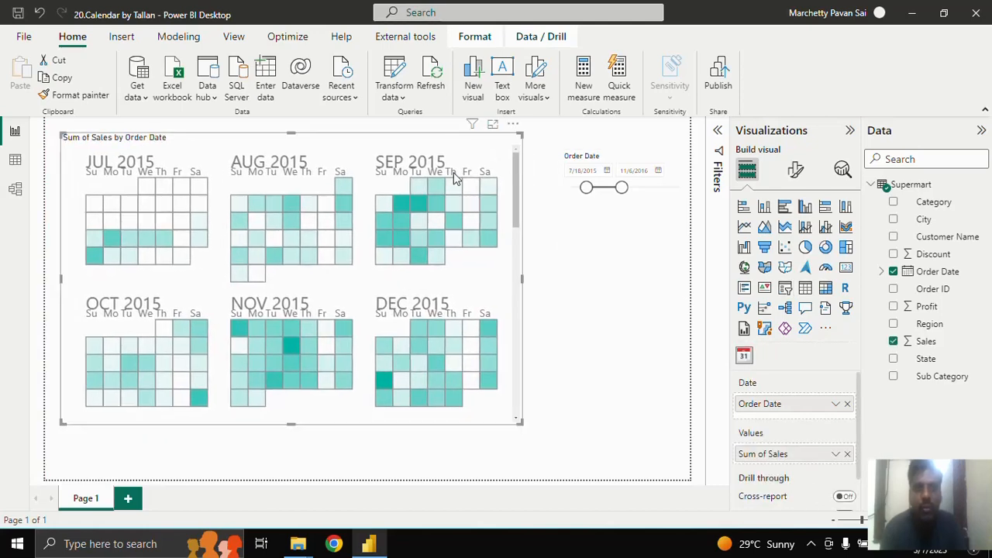
scroll(425, 277, "down", 2)
scroll(426, 276, "up", 1)
scroll(425, 279, "down", 4)
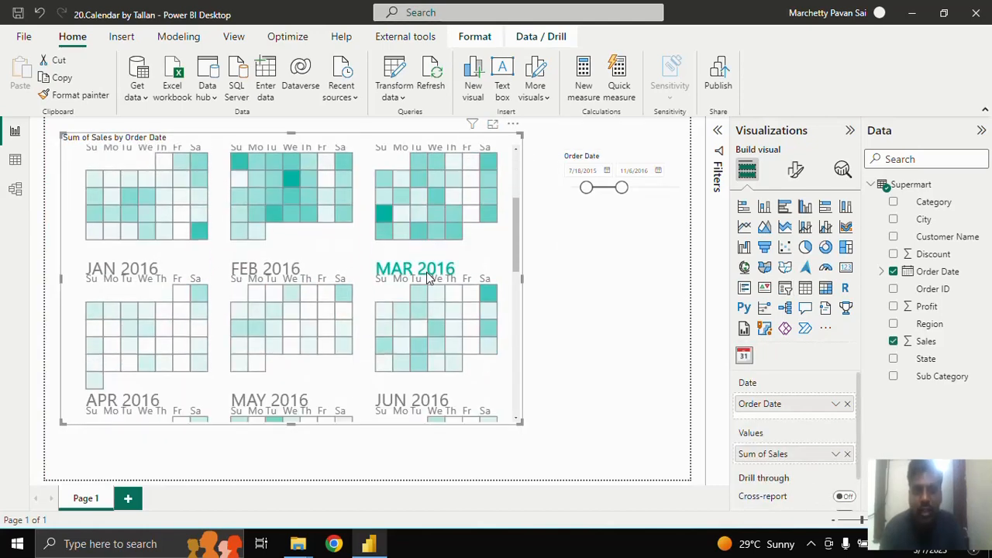
scroll(426, 288, "down", 1)
scroll(426, 290, "up", 5)
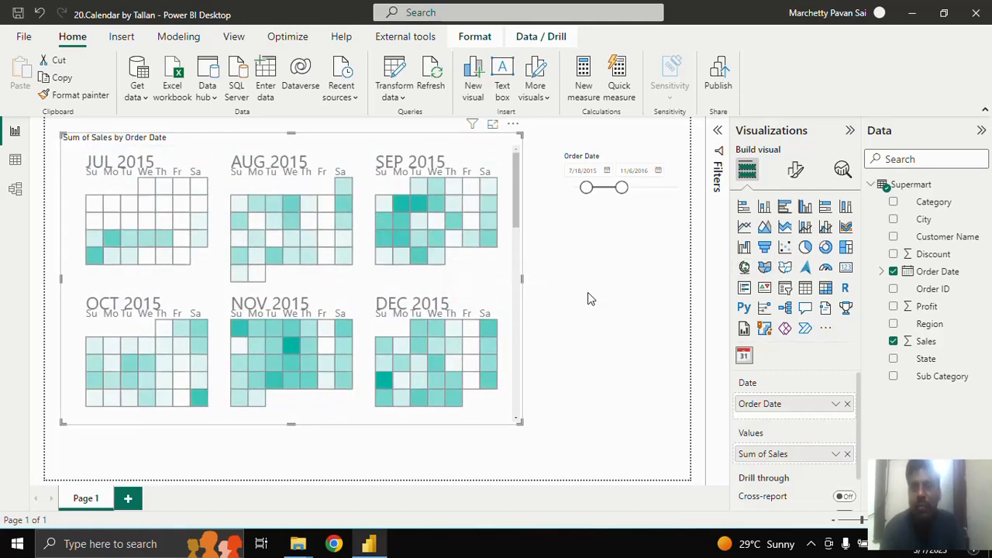
left_click_drag(620, 159, 612, 149)
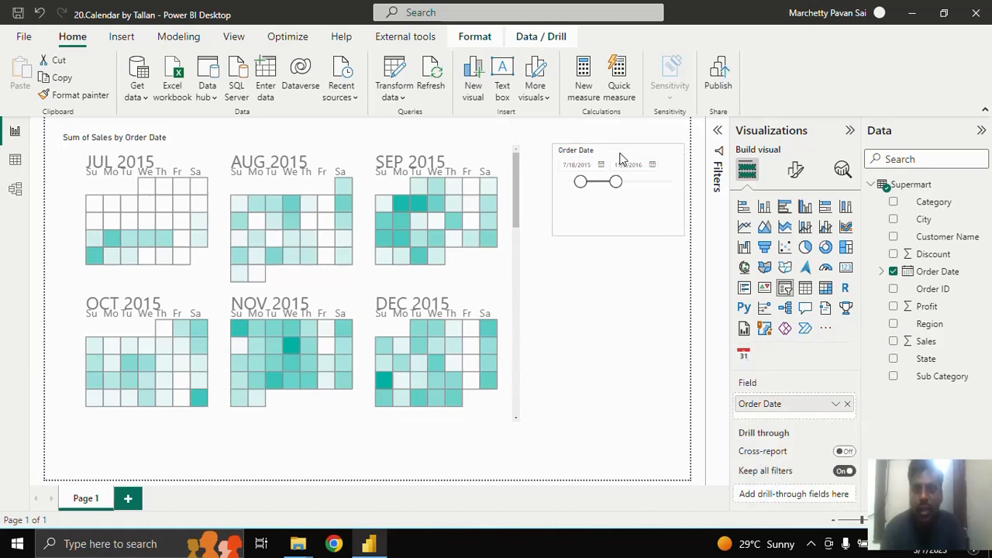
Shorten the Order Date slicer's height and narrow the calendar visual to free space beside it
left_click_drag(621, 237, 622, 206)
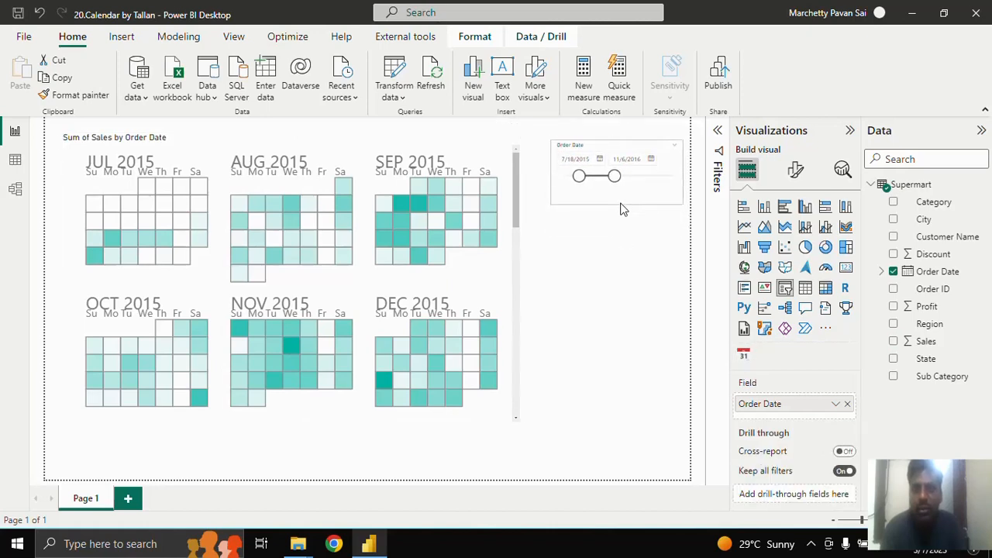
left_click(512, 283)
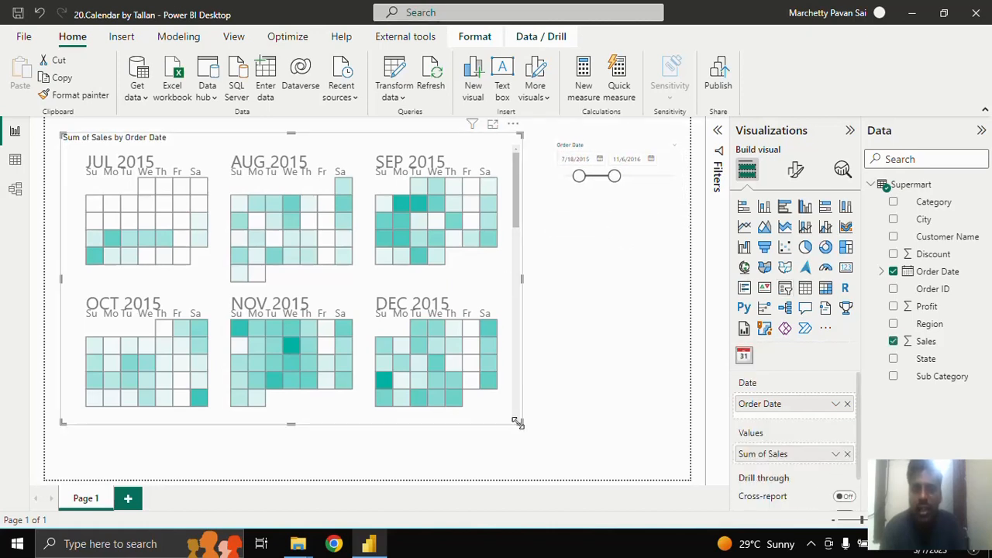
left_click_drag(520, 422, 372, 423)
Add a stacked column chart below the Order Date slicer showing Sum of Sales by Order Date, with Region as the legend
left_click(469, 267)
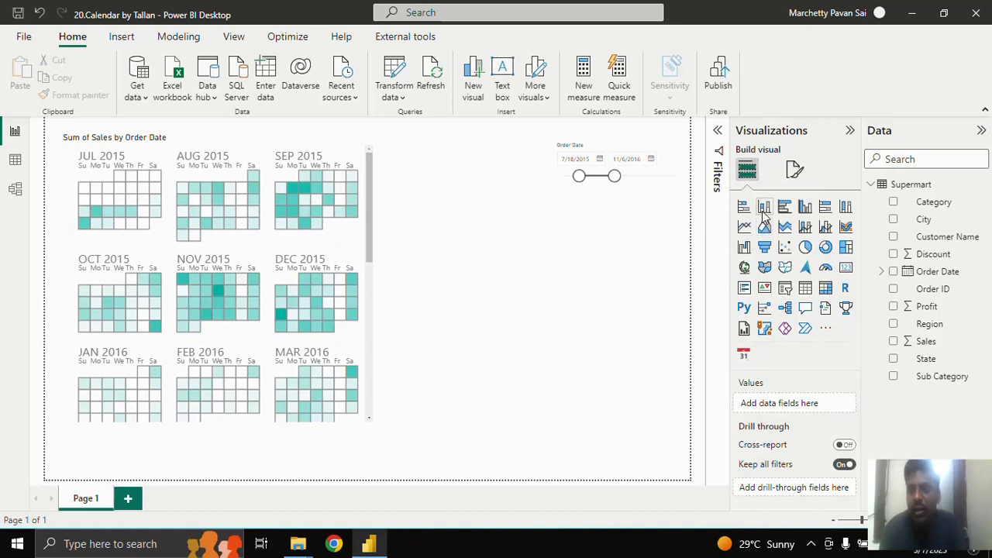
left_click(763, 210)
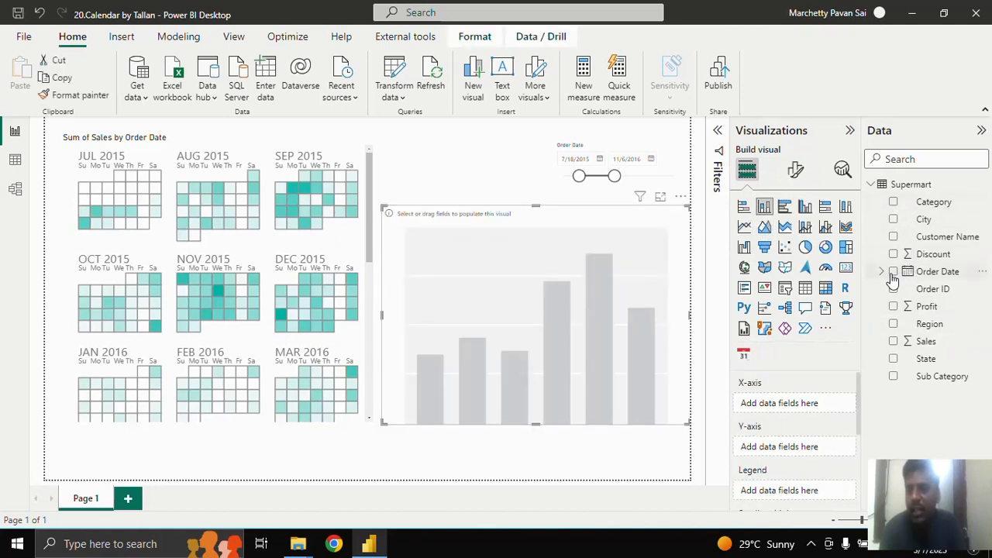
left_click(893, 273)
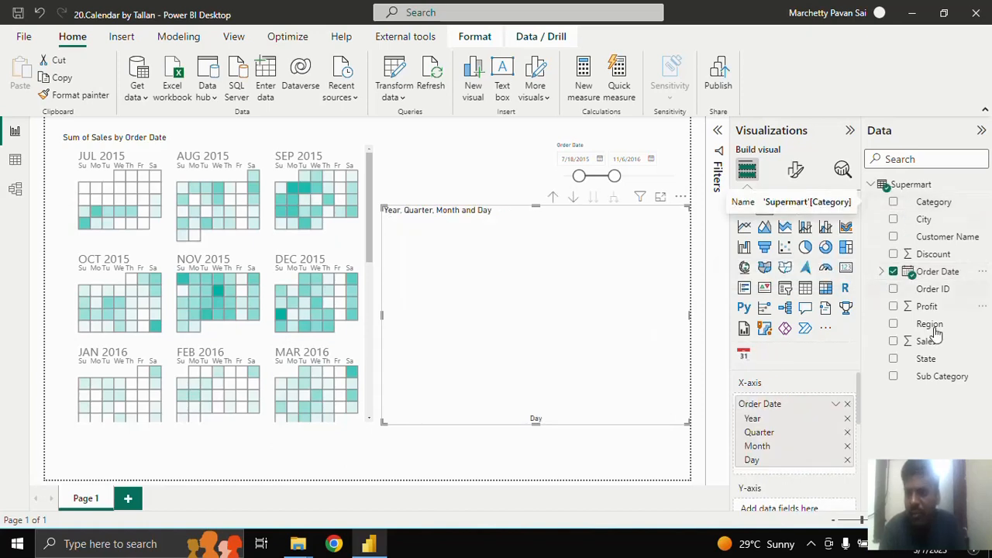
left_click(893, 341)
scroll(830, 403, "down", 1)
scroll(829, 403, "down", 1)
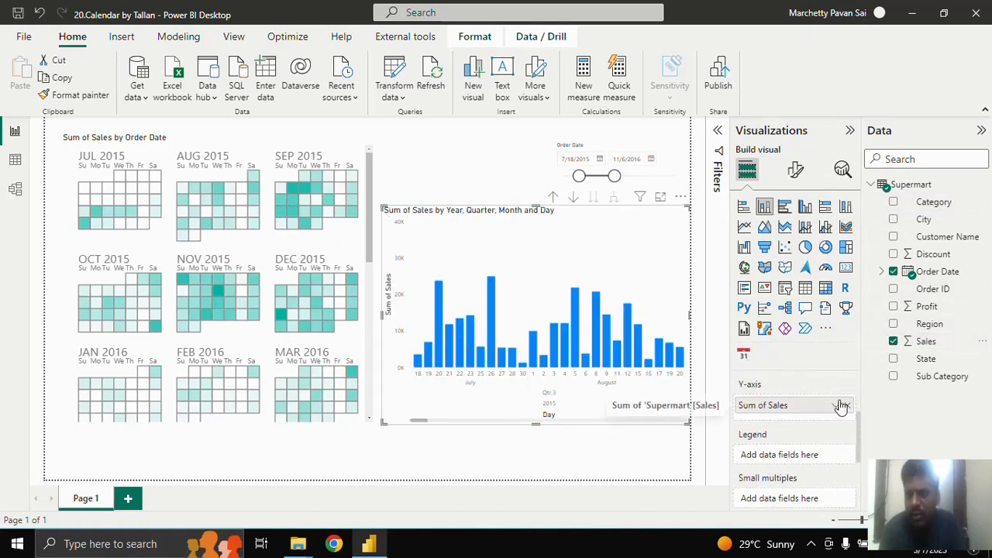
left_click(895, 325)
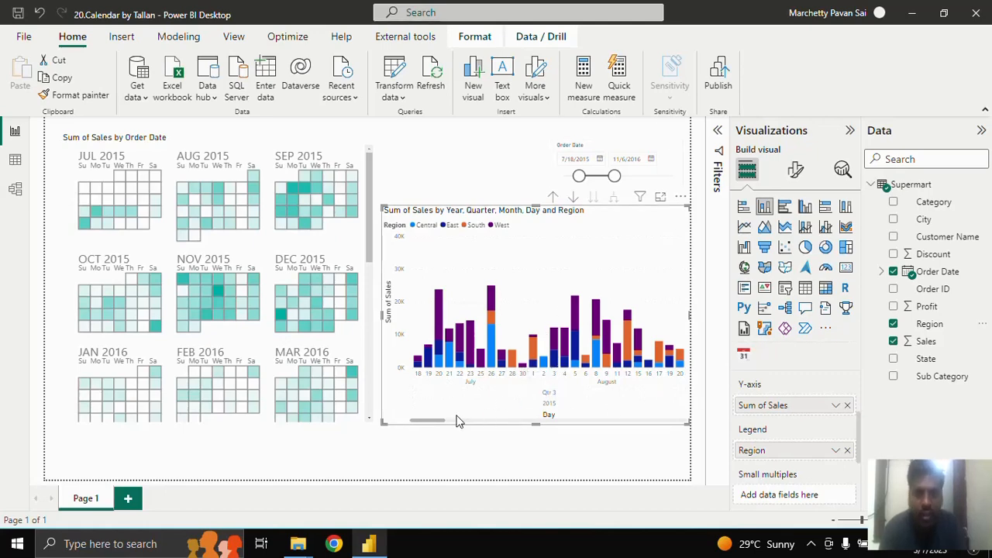
mouse_move(441, 420)
left_mouse_down()
mouse_move(627, 423)
mouse_move(436, 422)
left_mouse_up()
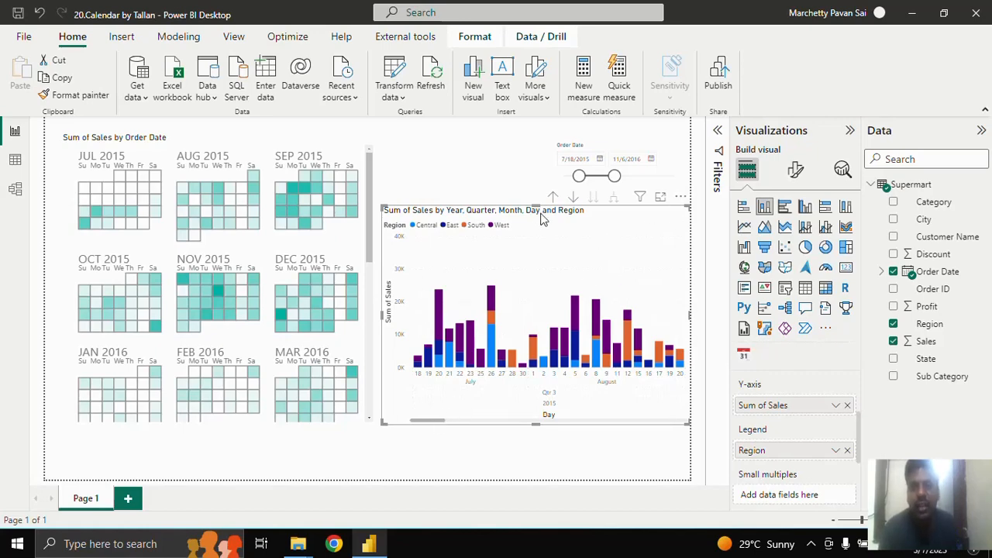
Configure the calendar visual to start weeks on Monday and arrange the months in 4 columns
left_click(359, 151)
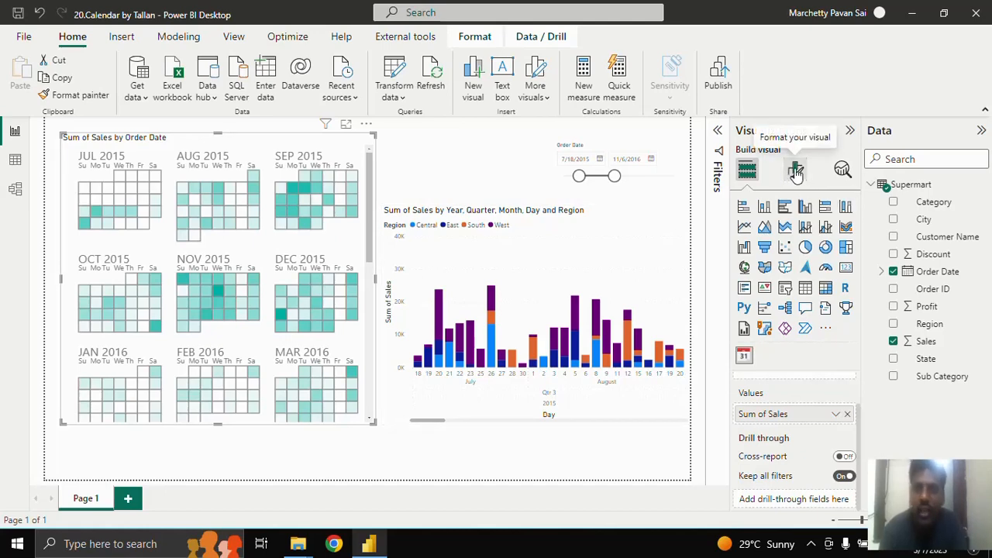
left_click(794, 173)
left_click(772, 271)
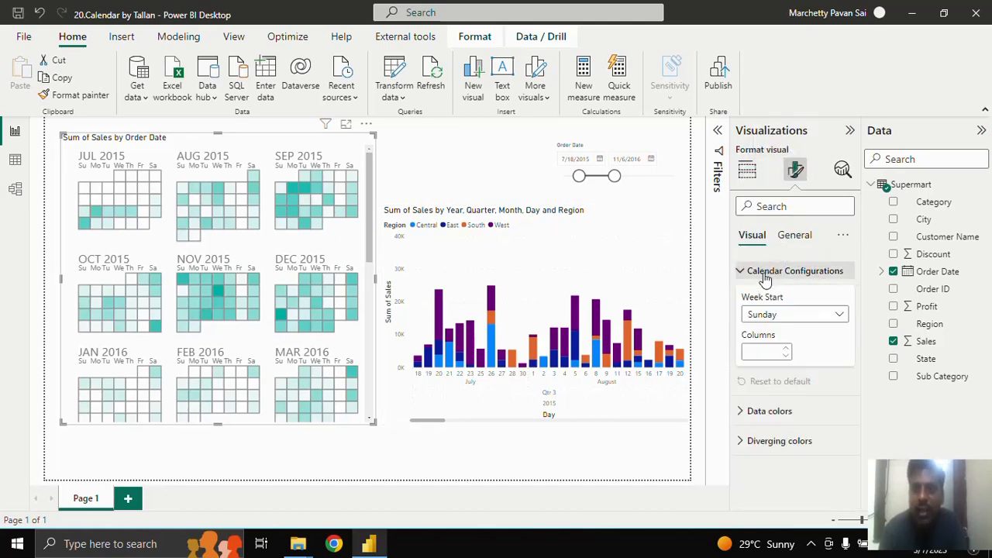
left_click(773, 317)
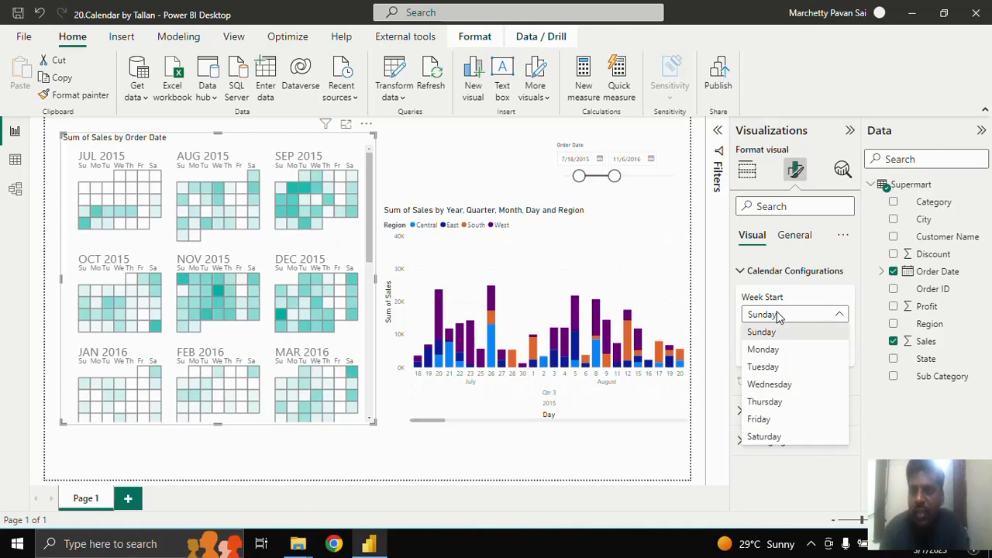
left_click(777, 354)
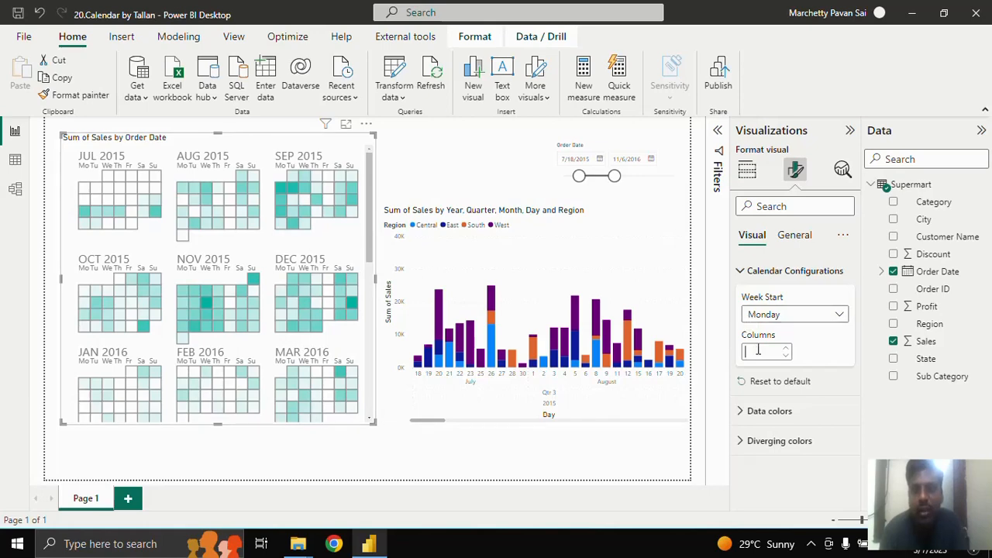
type("4")
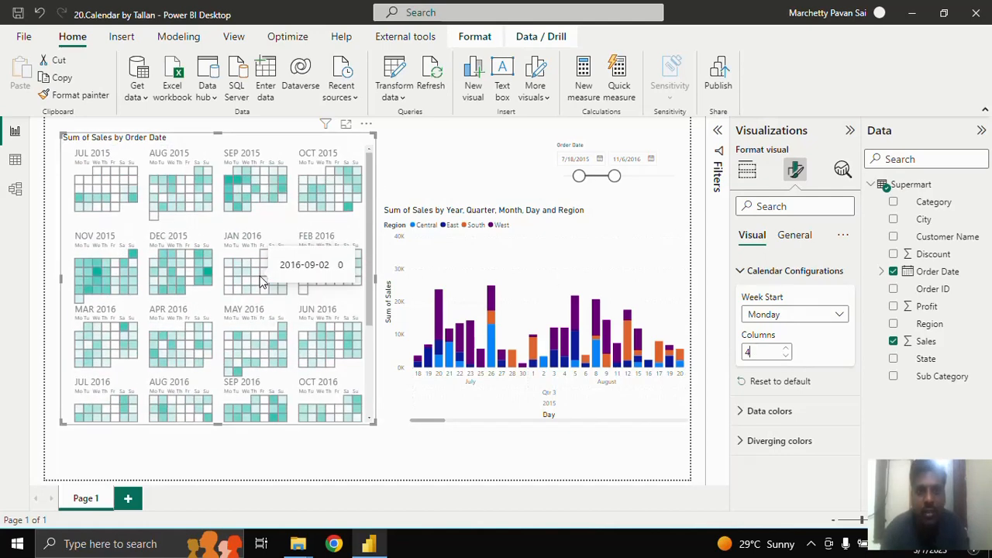
left_click(742, 272)
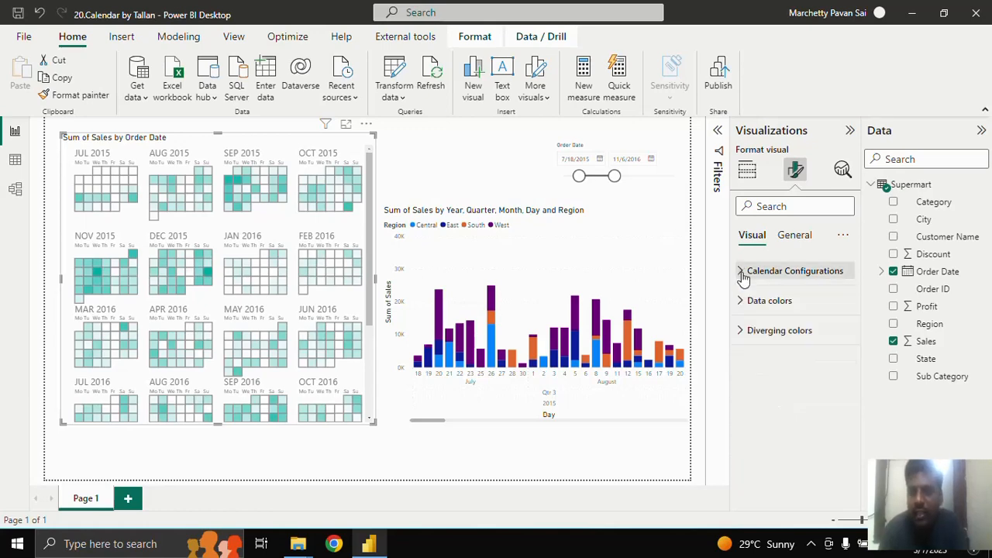
Change the calendar visual's default data color to a darker blue
left_click(745, 301)
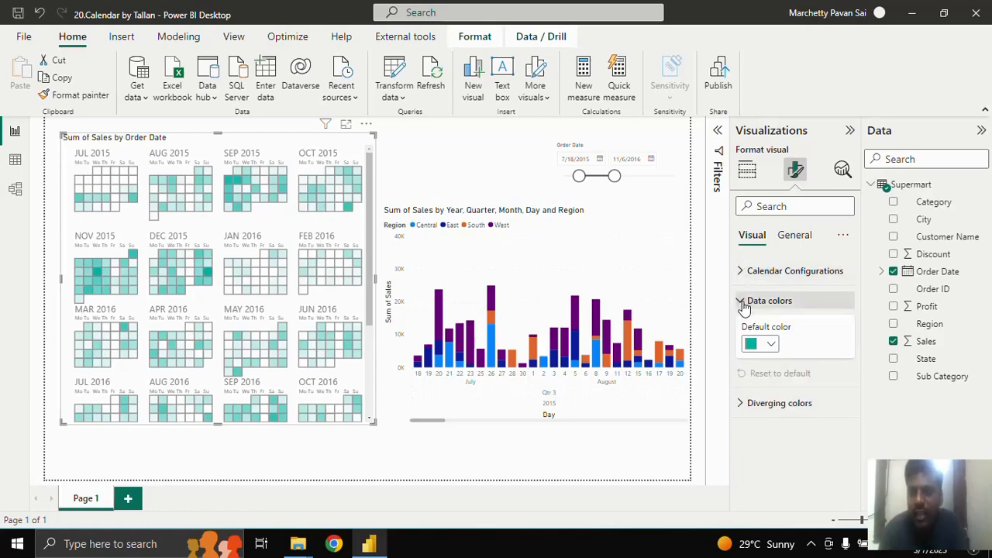
left_click(763, 345)
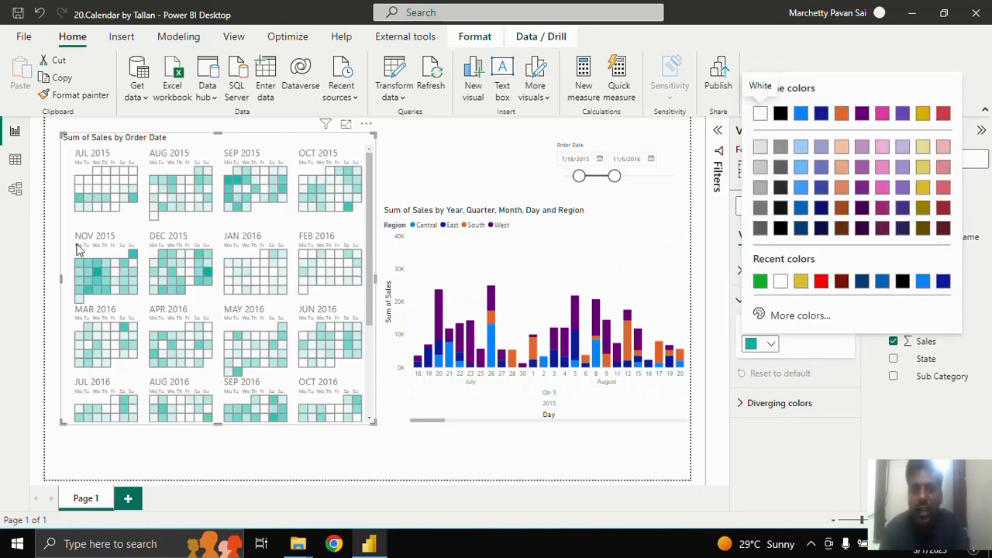
left_click(801, 209)
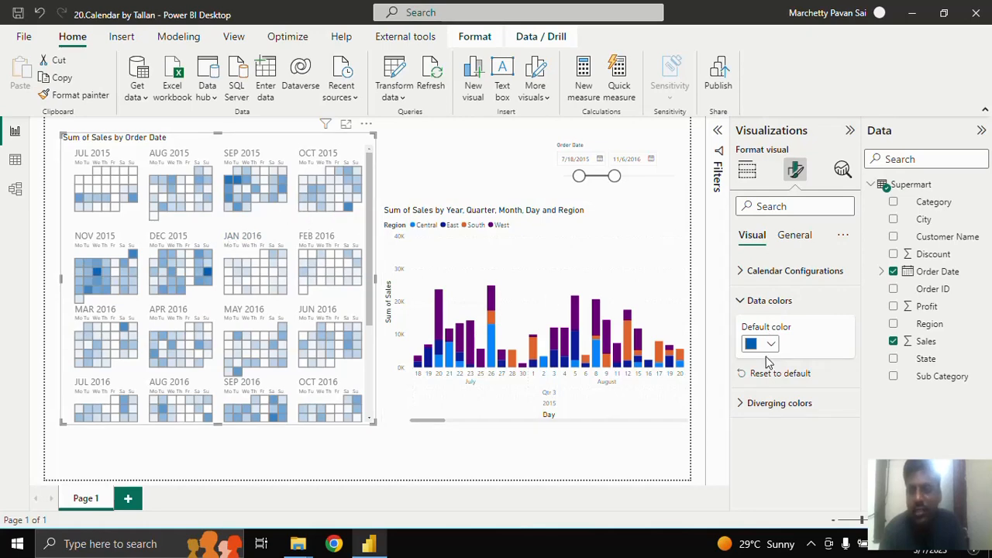
Turn on diverging colors for the calendar visual
left_click(751, 404)
scroll(775, 396, "down", 2)
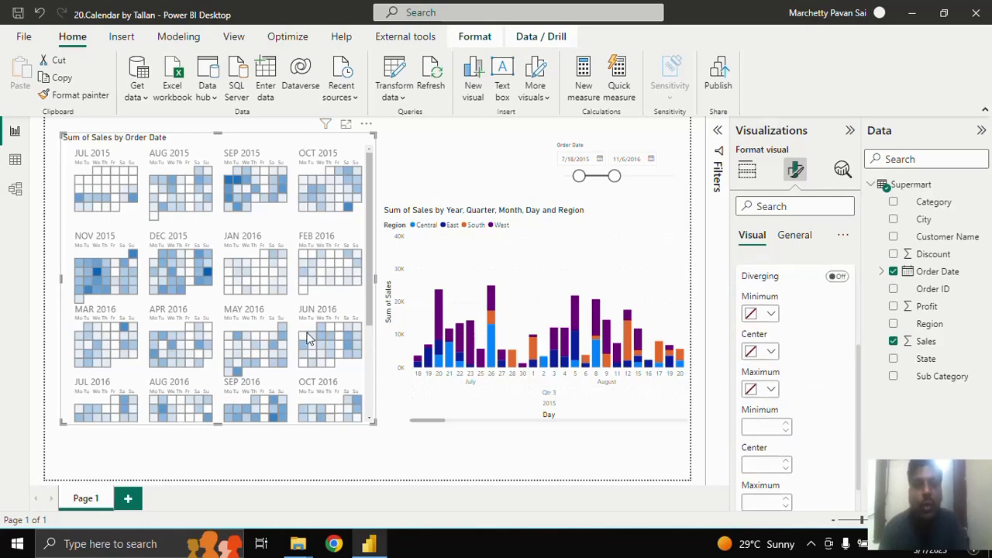
scroll(347, 248, "down", 2)
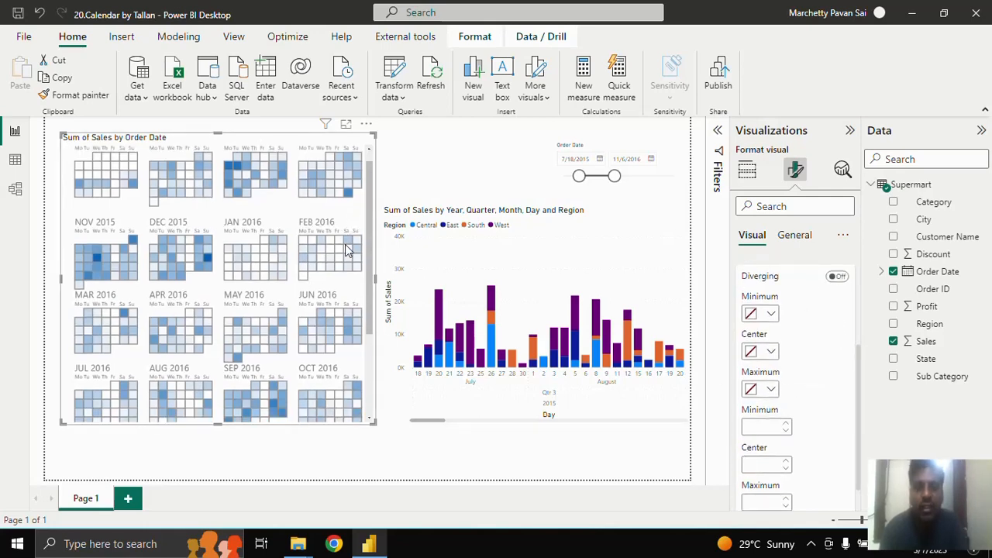
scroll(347, 249, "up", 2)
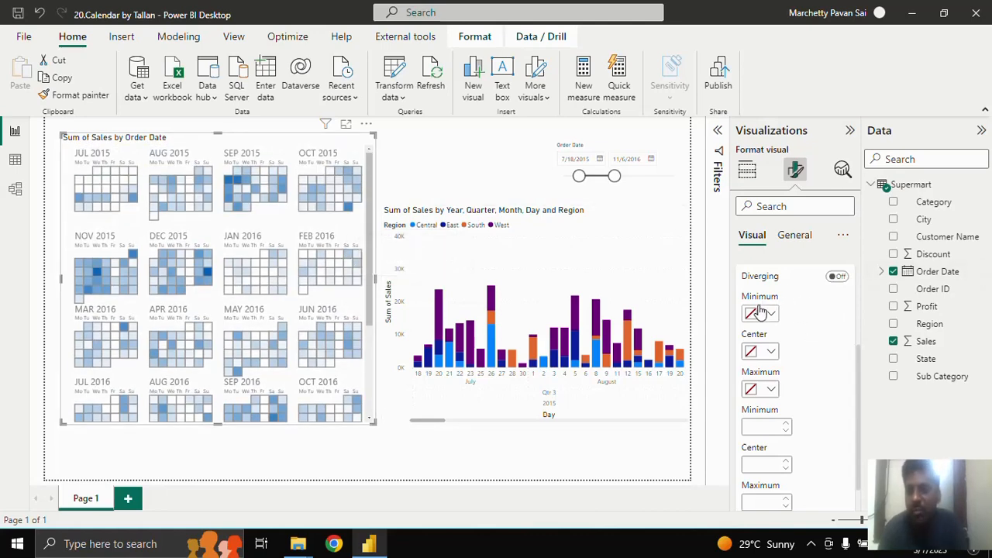
left_click(838, 278)
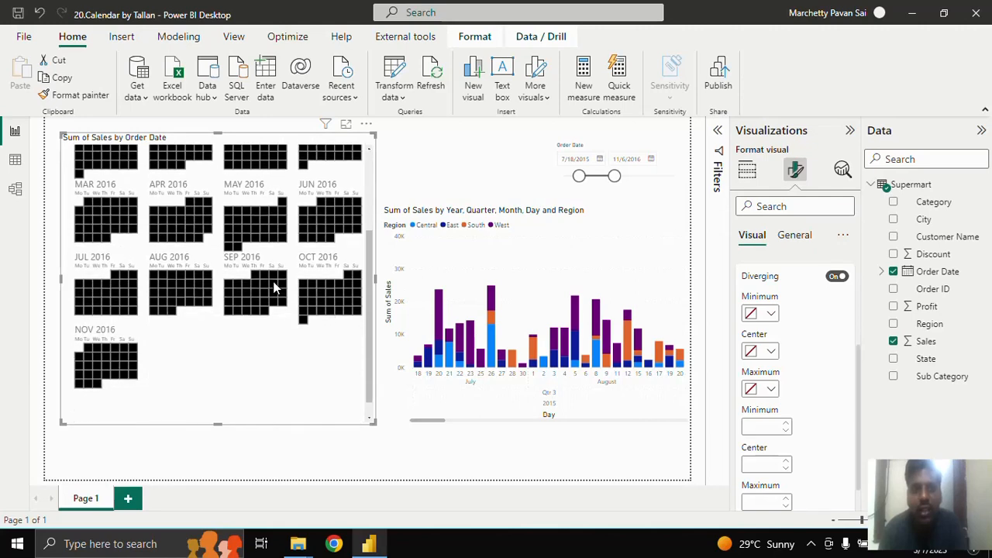
Set the calendar's diverging colors to red for the minimum, yellow for the center and green for the maximum
left_click(762, 313)
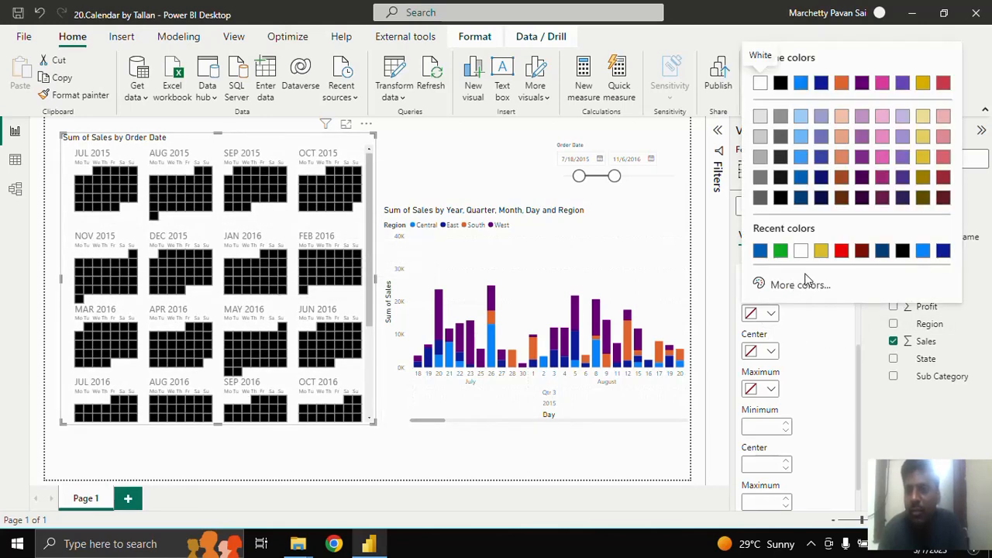
left_click(842, 250)
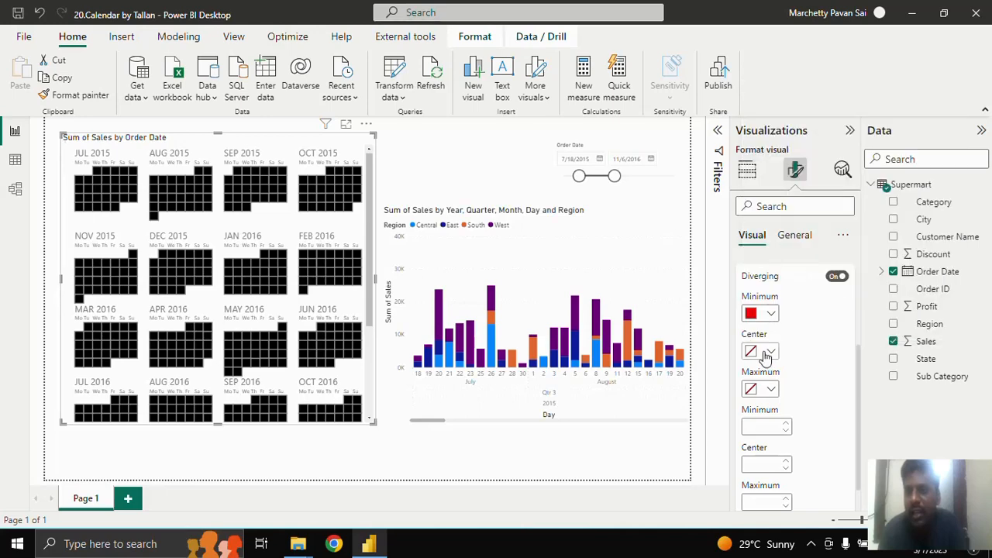
left_click(768, 354)
left_click(841, 288)
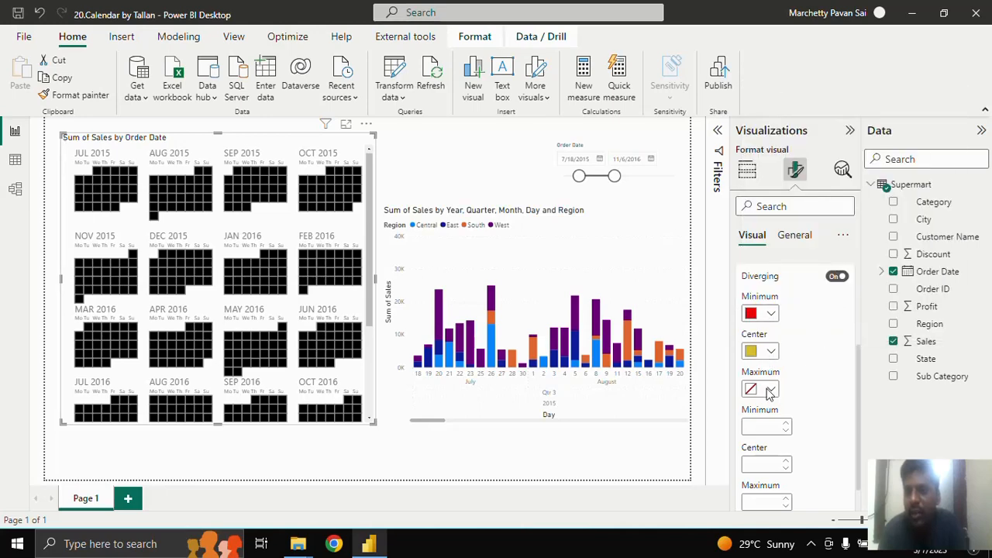
left_click(768, 390)
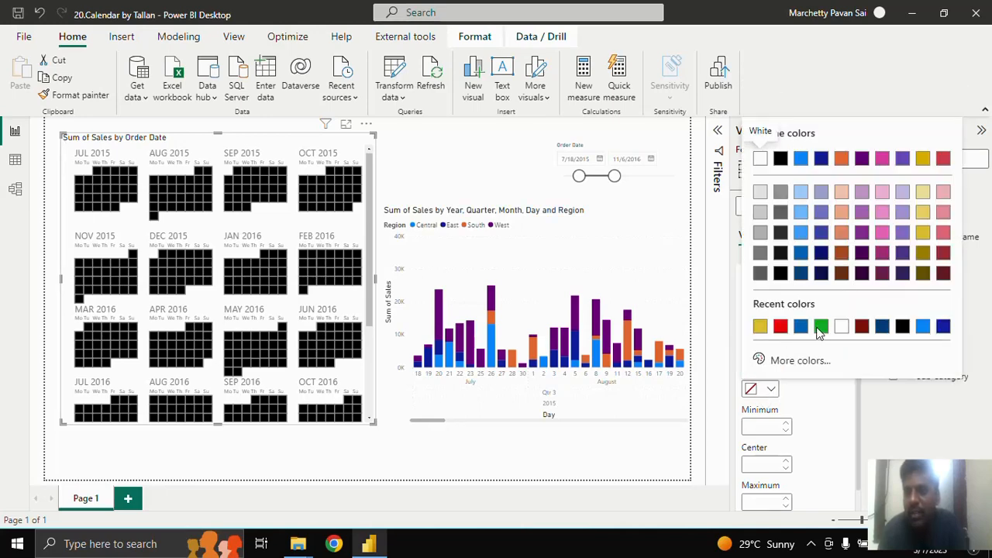
left_click(820, 326)
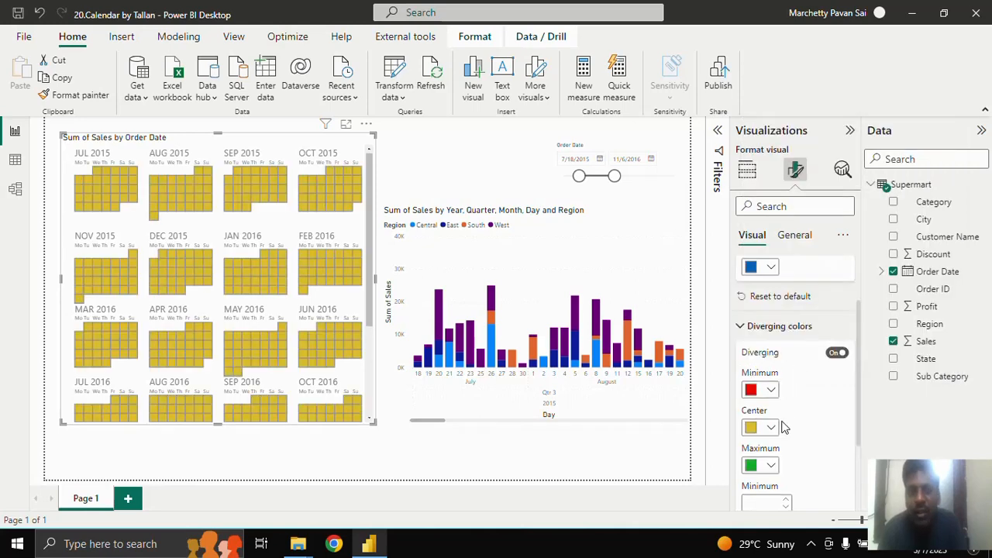
Set the calendar's diverging color thresholds to minimum 2000, center 5000 and maximum 10000
scroll(771, 403, "down", 2)
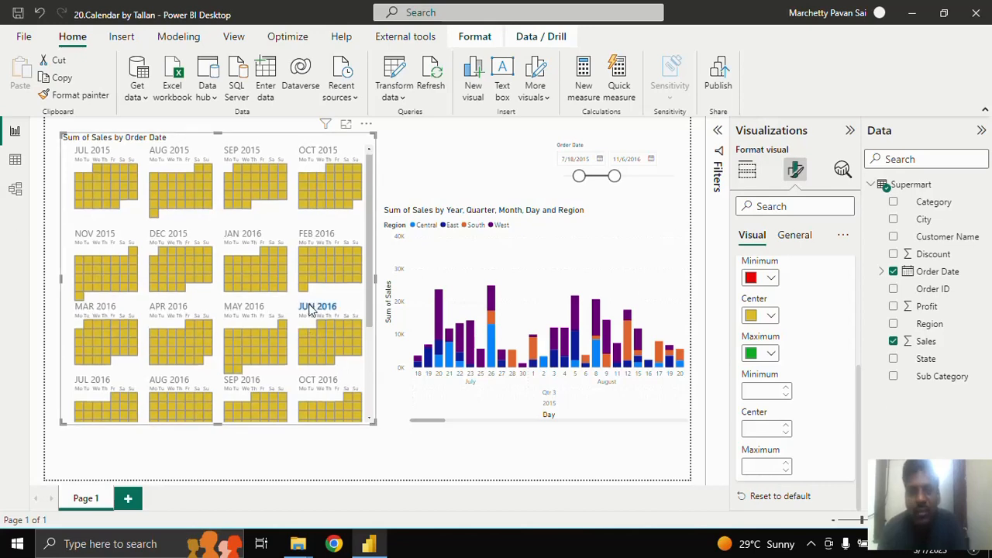
scroll(294, 292, "down", 3)
scroll(295, 292, "up", 3)
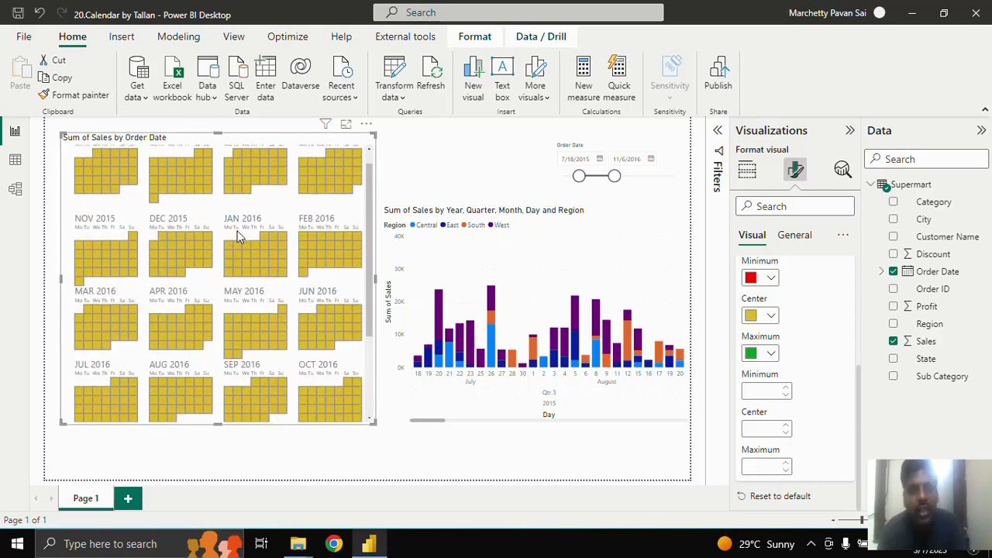
scroll(242, 237, "up", 1)
scroll(243, 237, "down", 3)
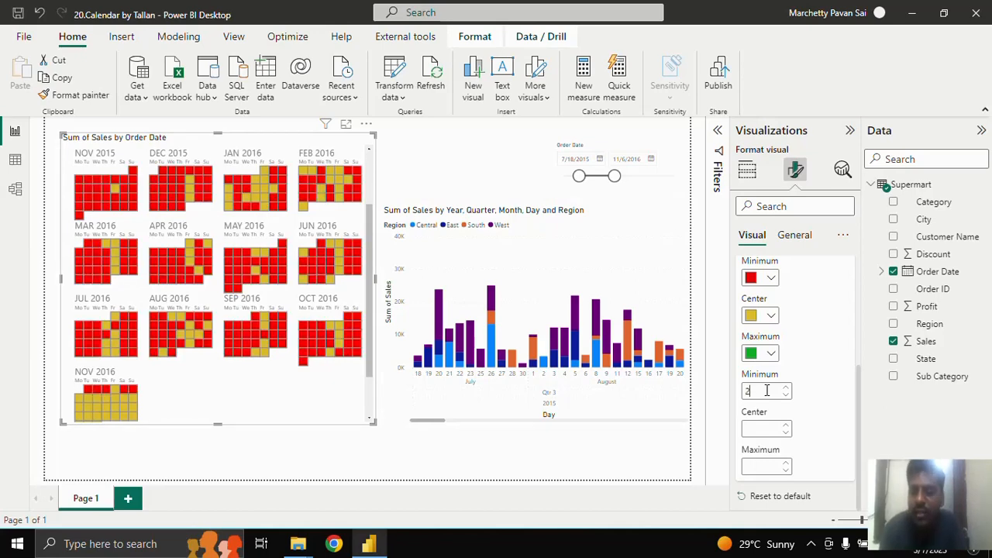
type("000")
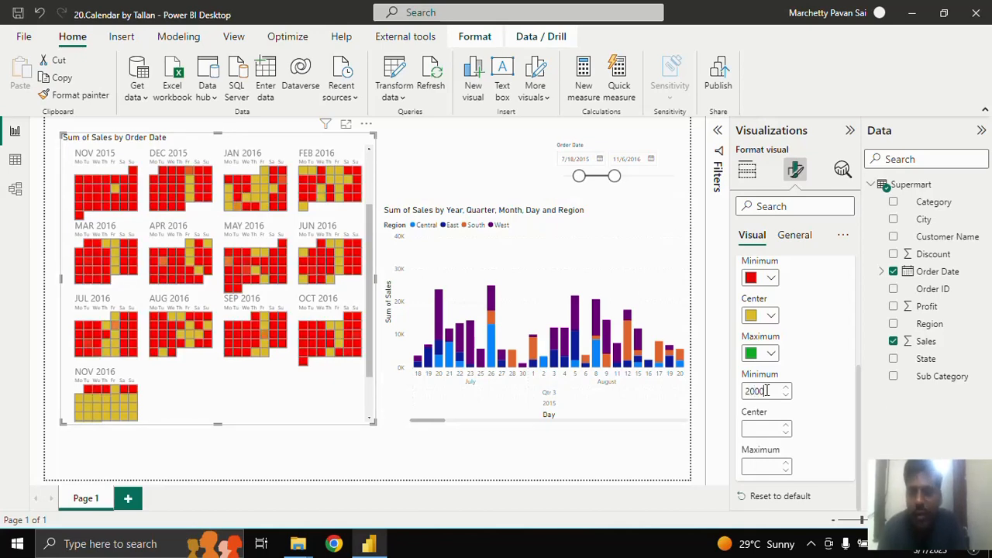
type("5")
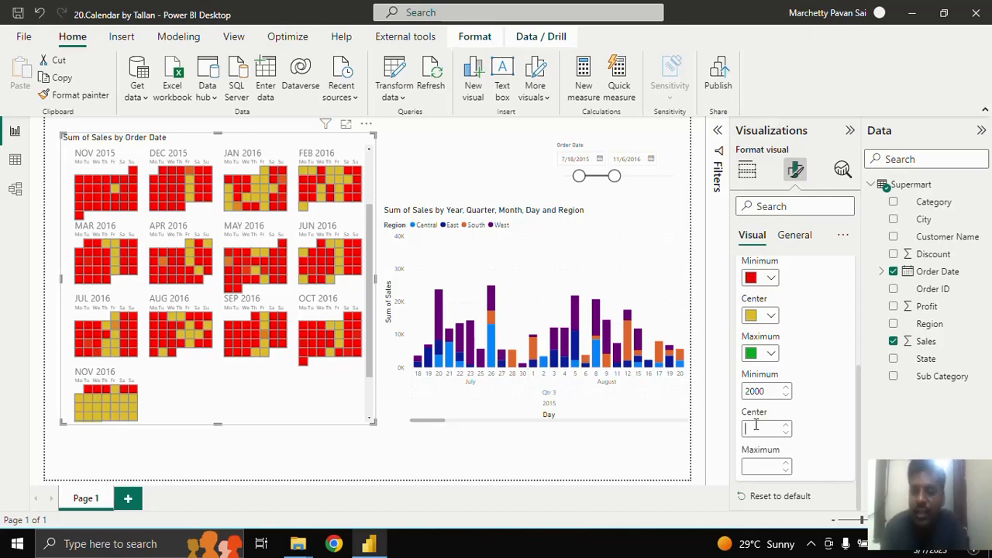
type("000")
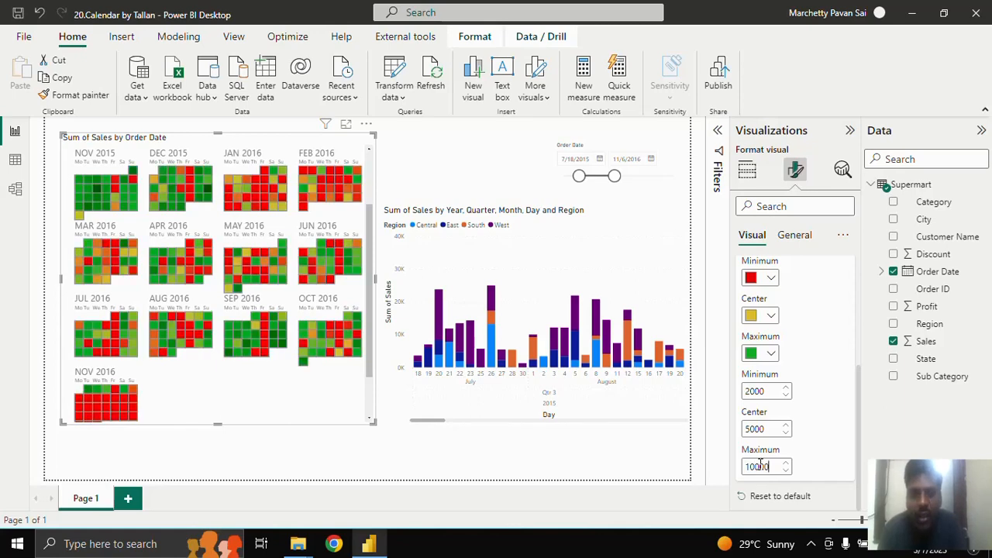
Look through the calendar's months and check individual days' sales against the diverging colors
scroll(229, 202, "up", 2)
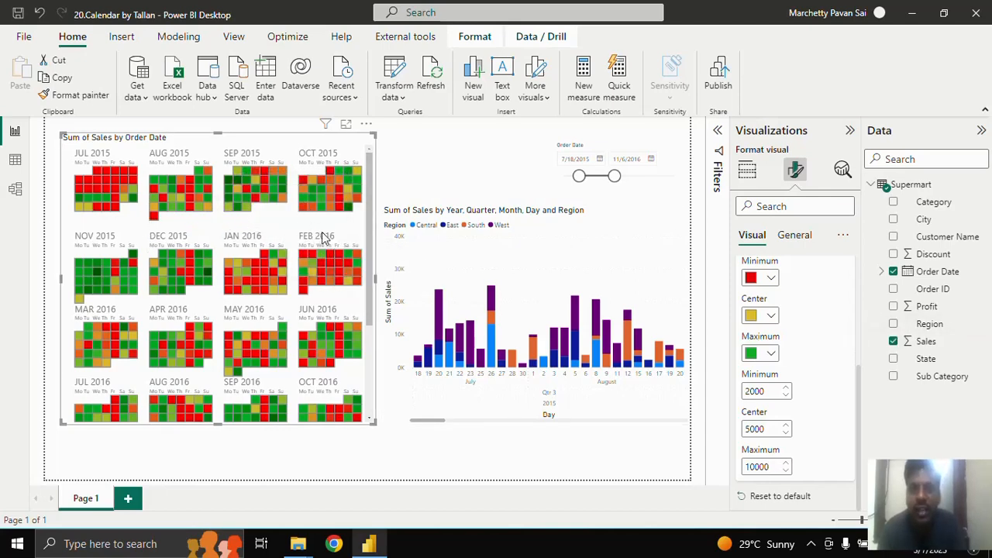
scroll(324, 239, "down", 4)
scroll(271, 256, "up", 2)
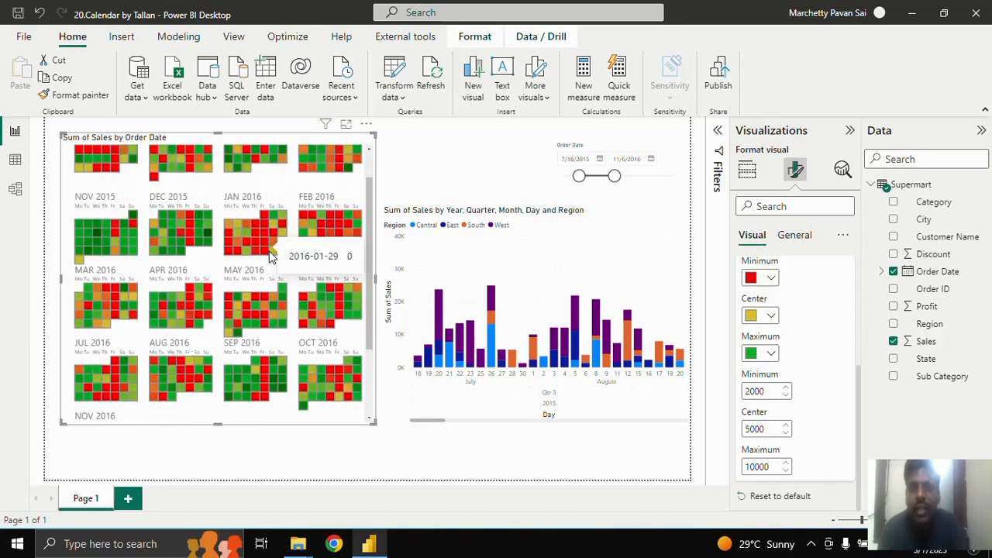
scroll(271, 256, "up", 1)
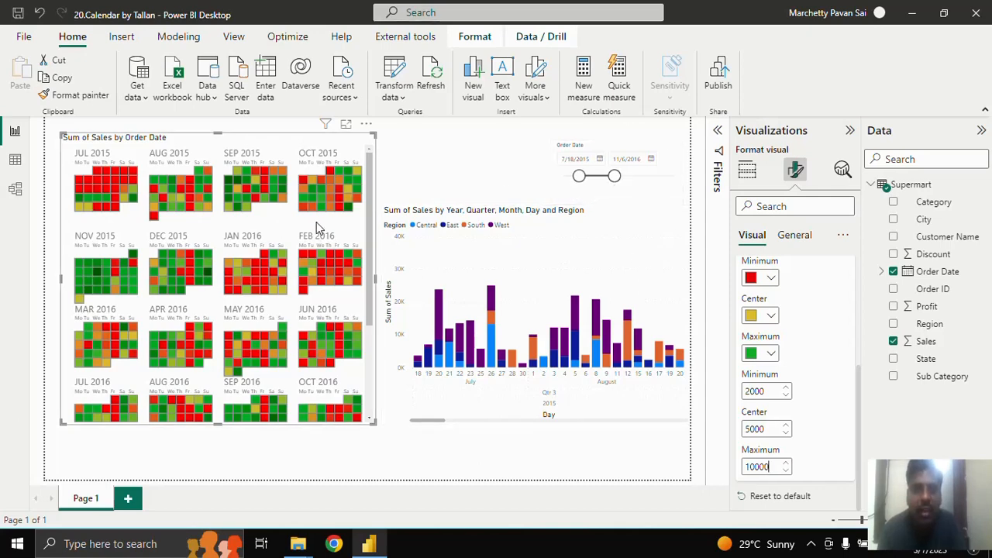
scroll(317, 222, "down", 1)
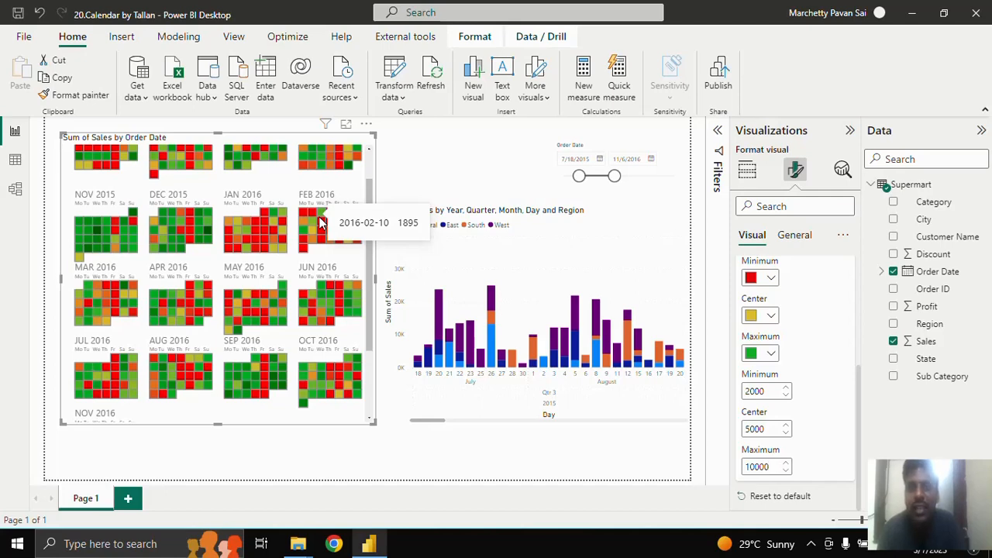
scroll(325, 221, "up", 1)
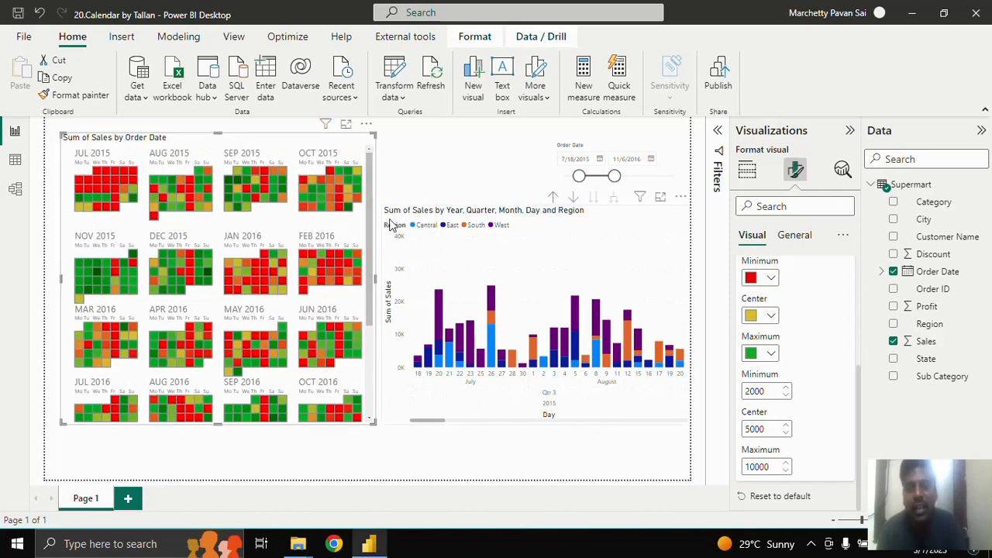